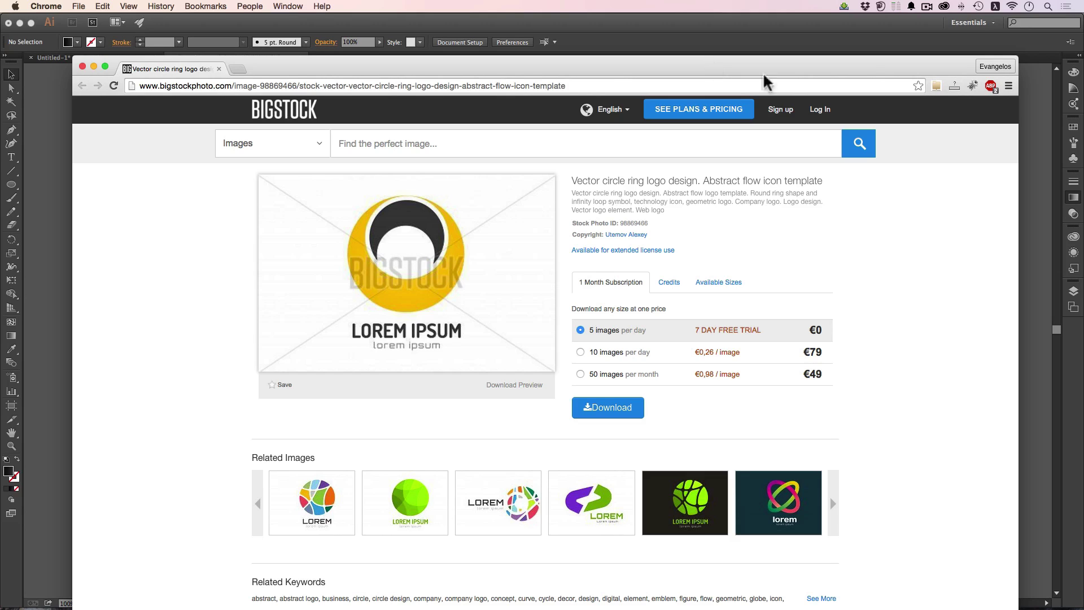
- Pick the 10 images per day plan and copy the Bigstock yellow ring logo preview image
left_click(803, 352)
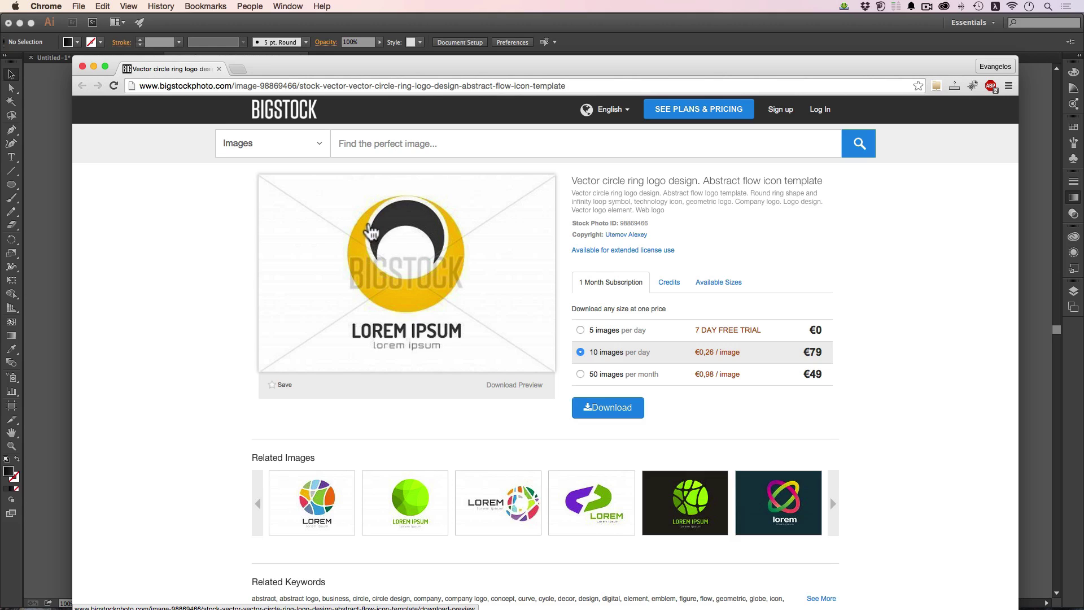
right_click(372, 228)
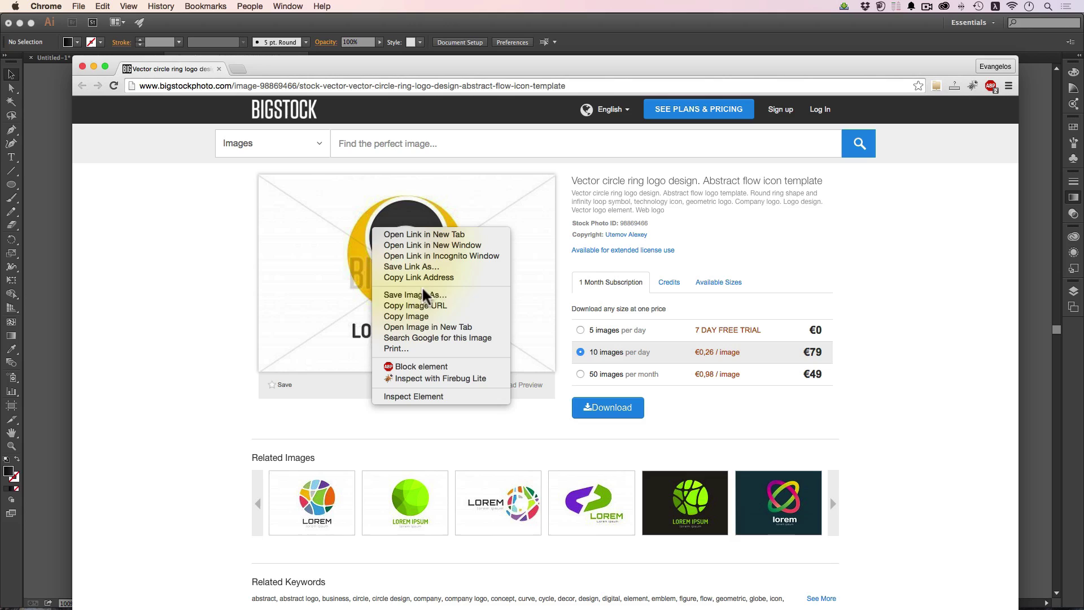
left_click(430, 317)
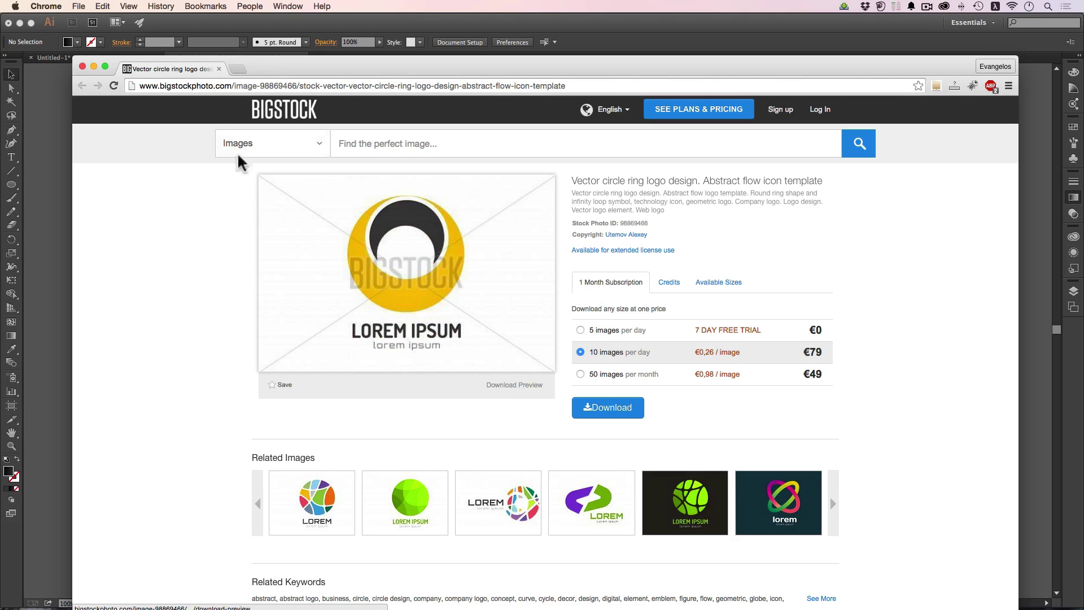
- Return to Illustrator, check the Untitled-1 yellow logo, then show the orange Round Logo document
left_click(261, 22)
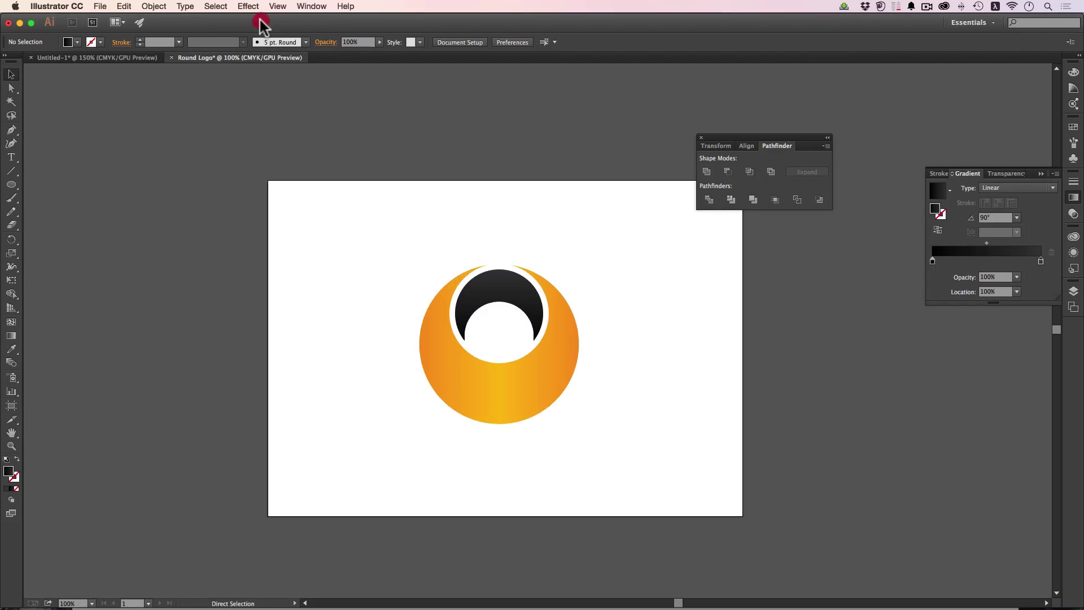
left_click(102, 58)
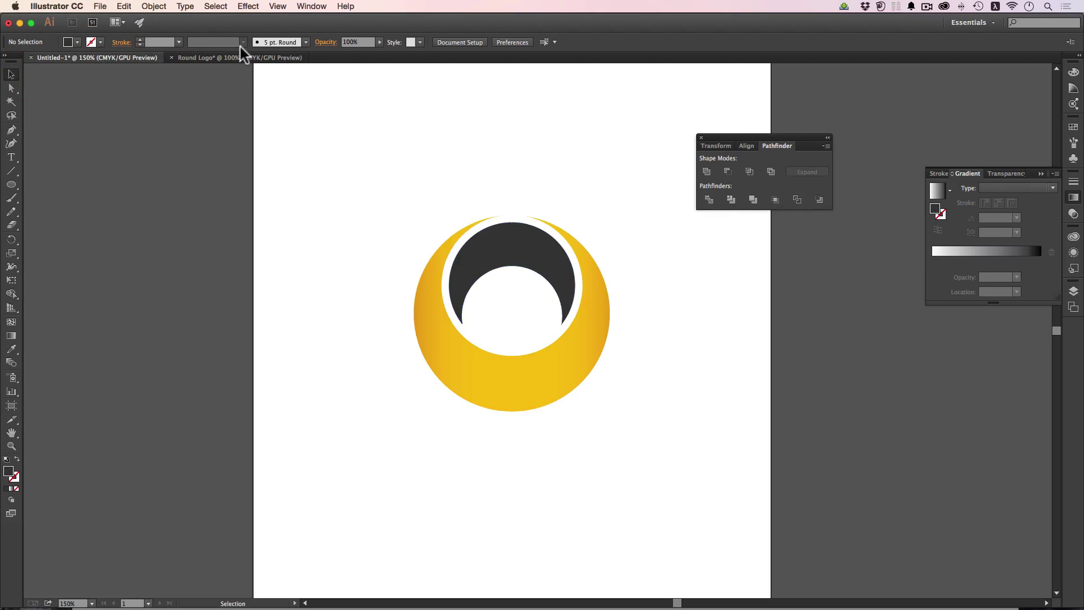
left_click(224, 58)
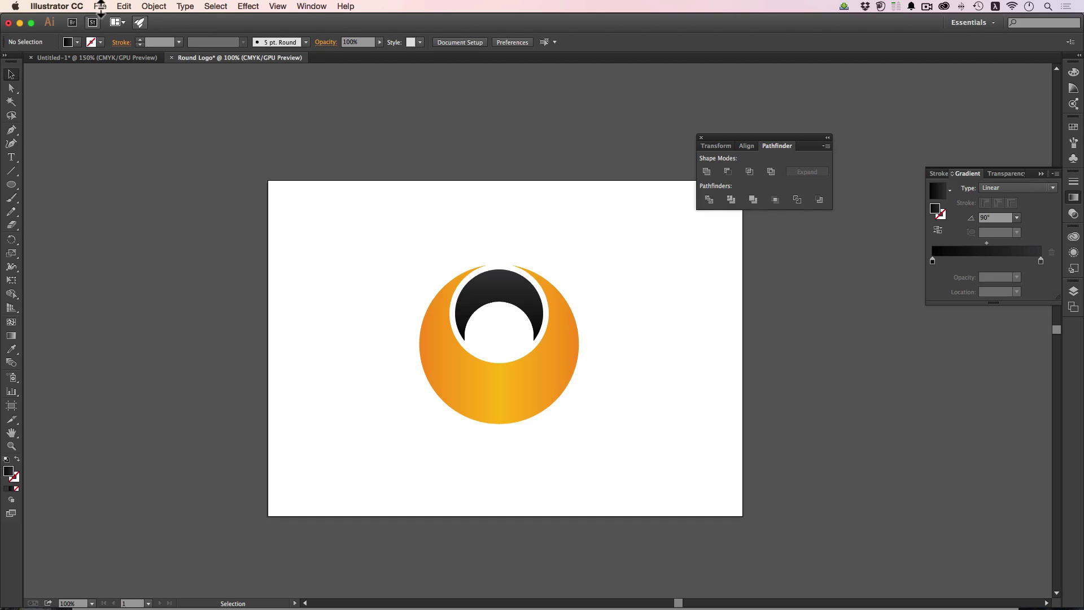
- Create a new document named 'Round Logo Creation' at A4 size in landscape orientation
left_click(101, 7)
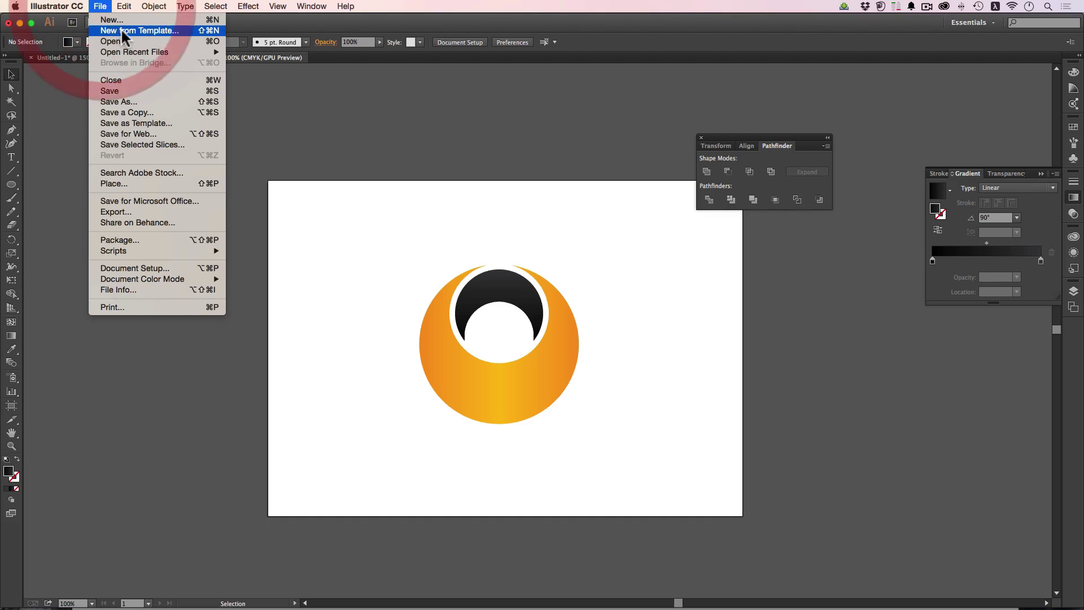
left_click(122, 24)
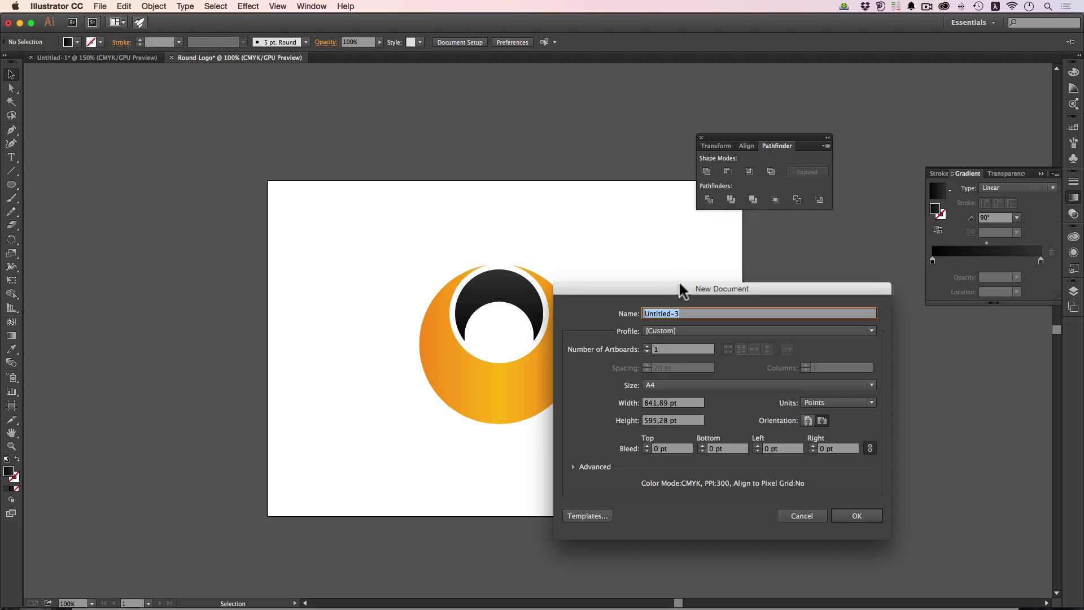
left_click_drag(683, 286, 445, 195)
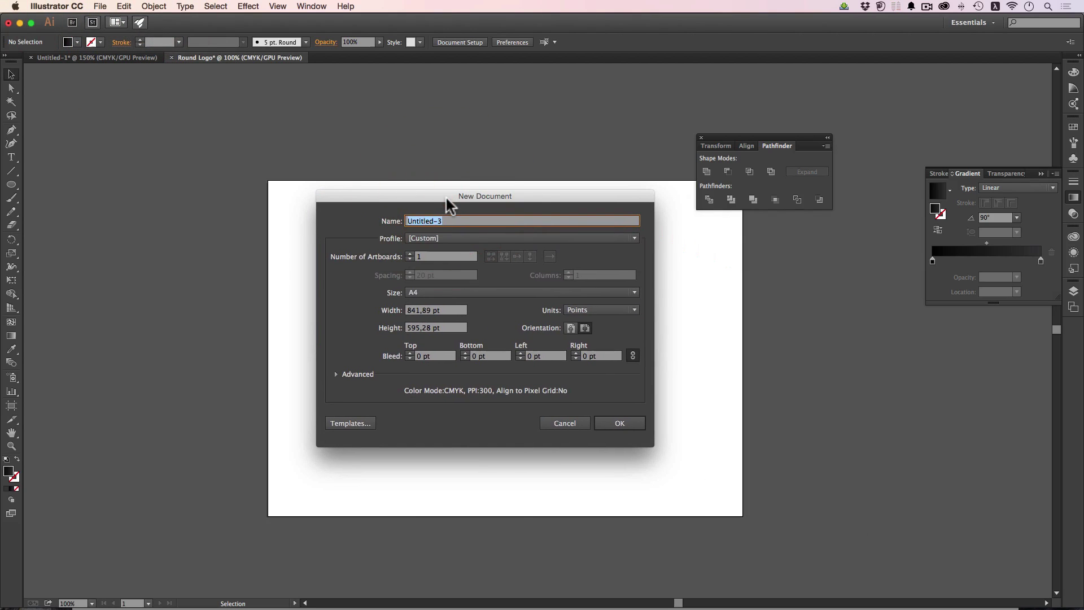
key("shift")
type("Podod")
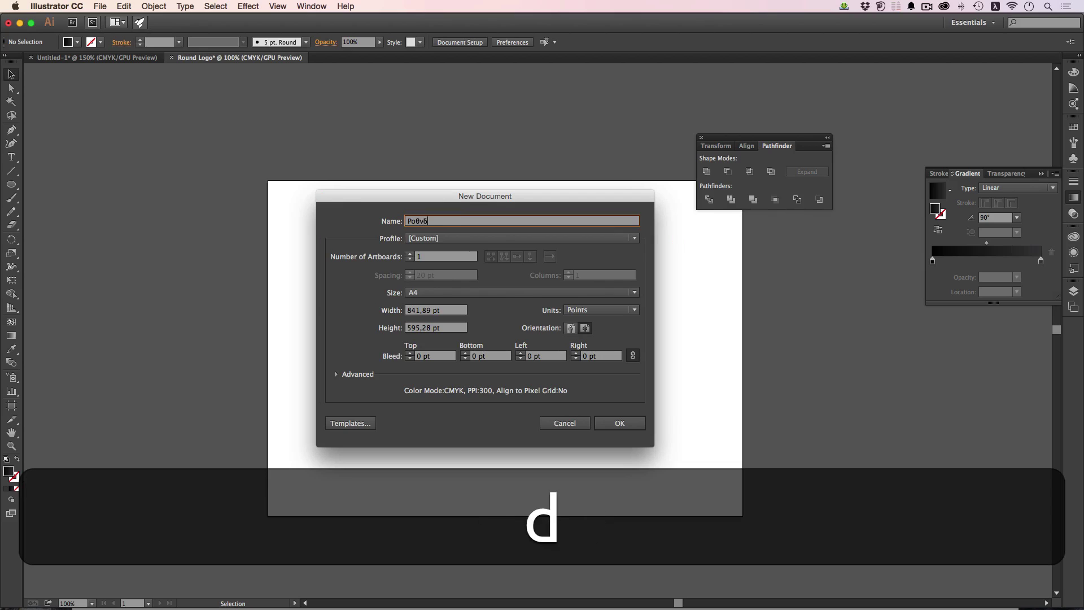
key("BackSpace")
key("super+BackSpace")
type("R")
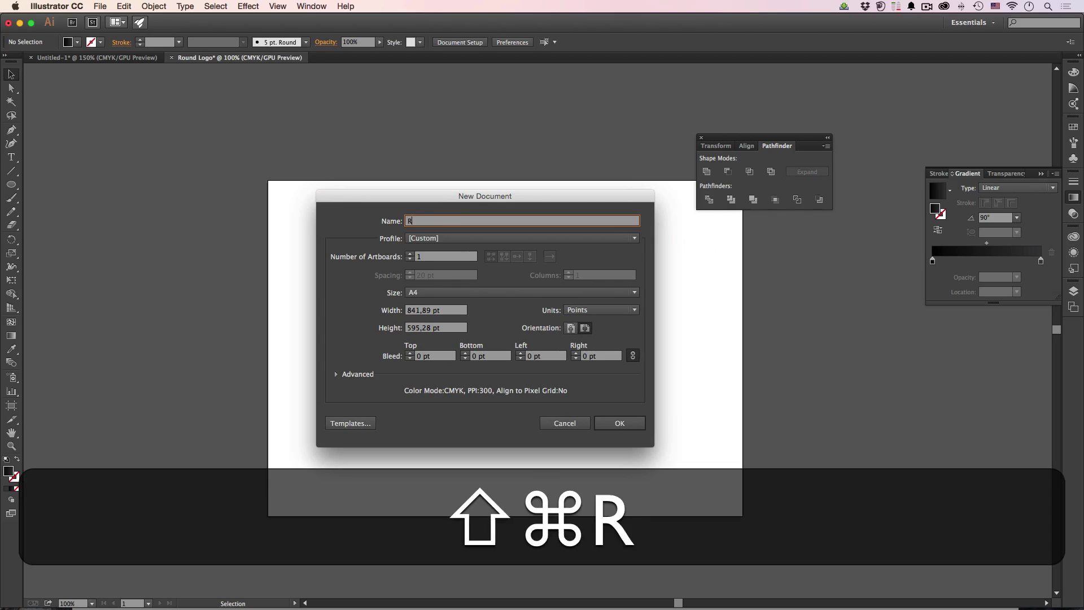
type("ound Lo")
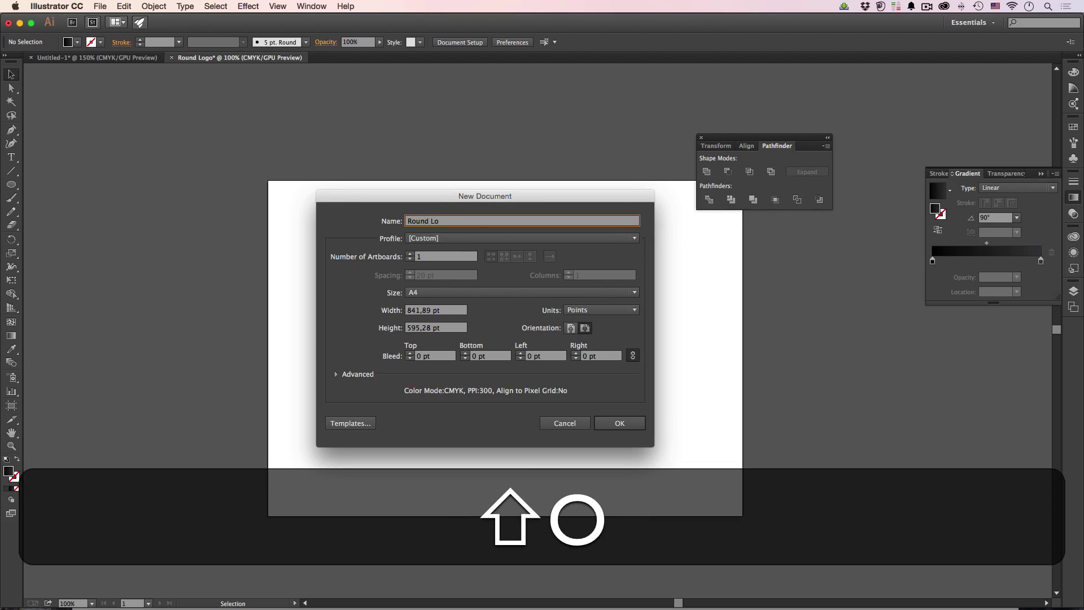
type("go ")
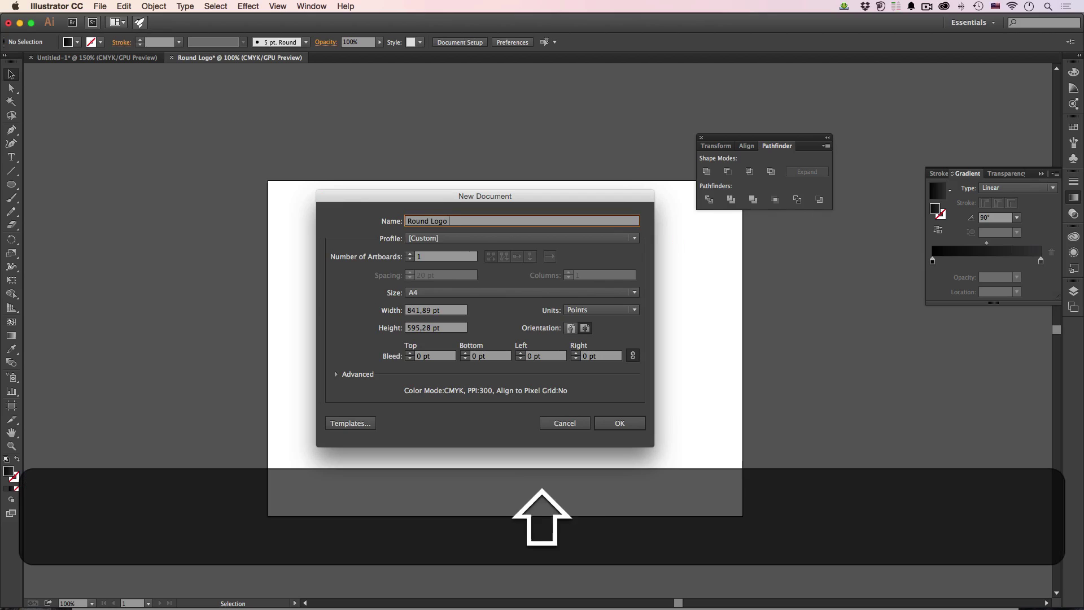
type("Creation")
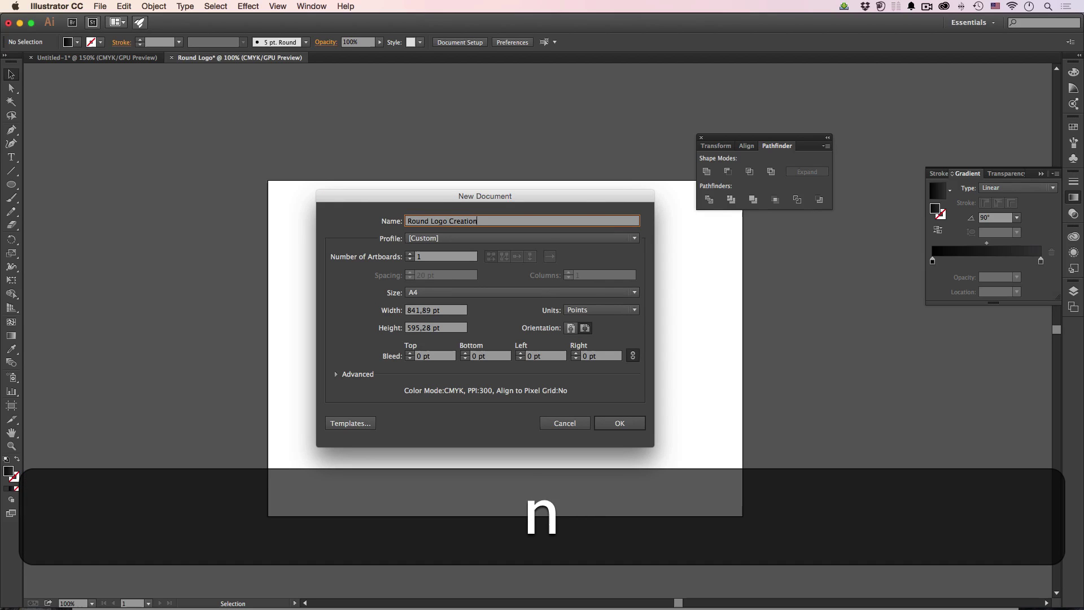
left_click(586, 328)
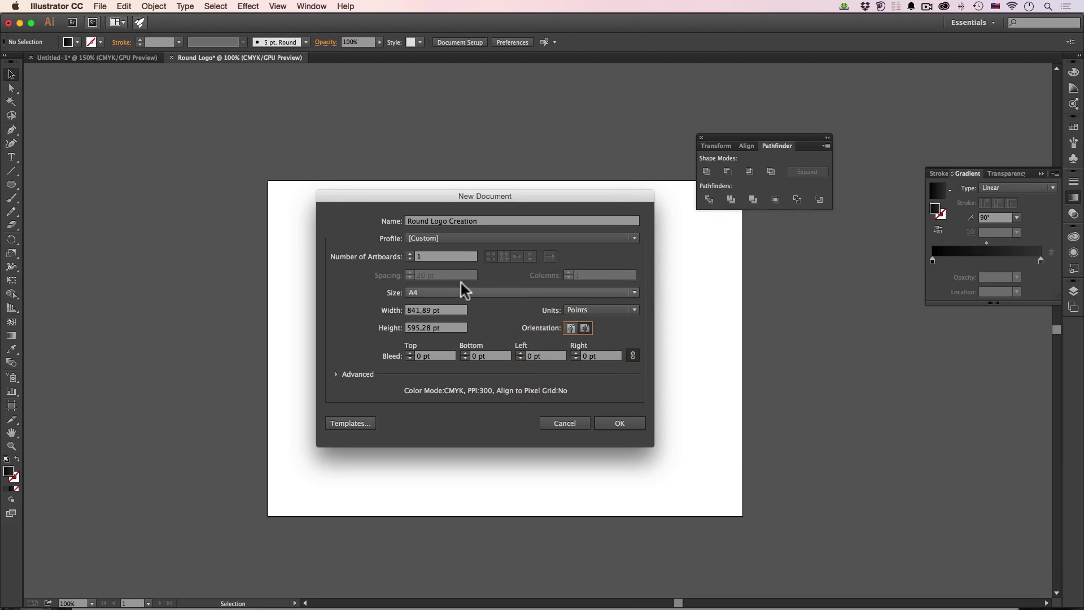
left_click_drag(434, 290, 435, 357)
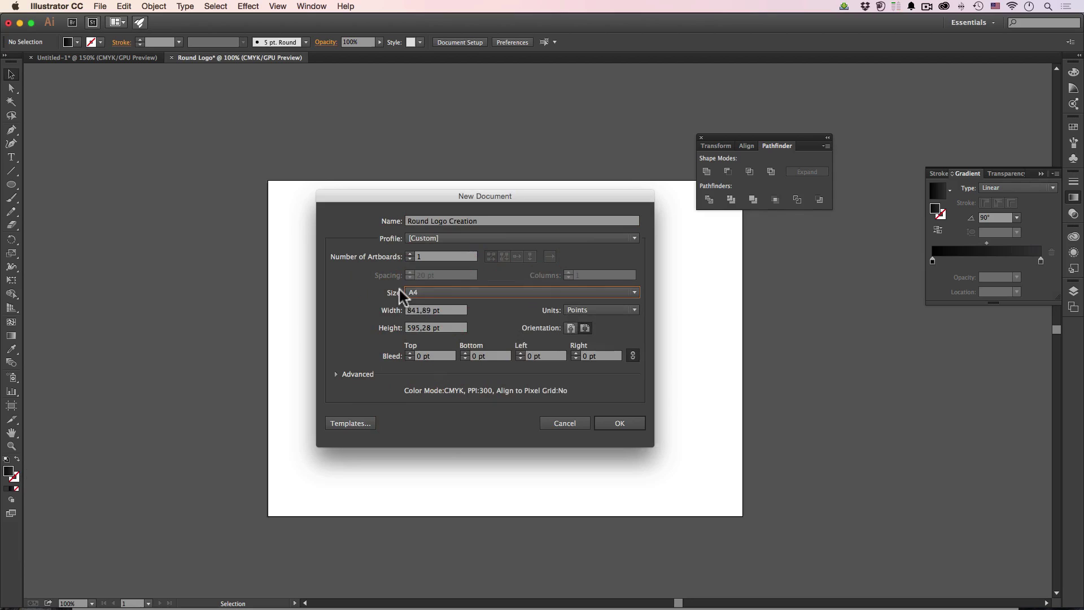
left_click(585, 328)
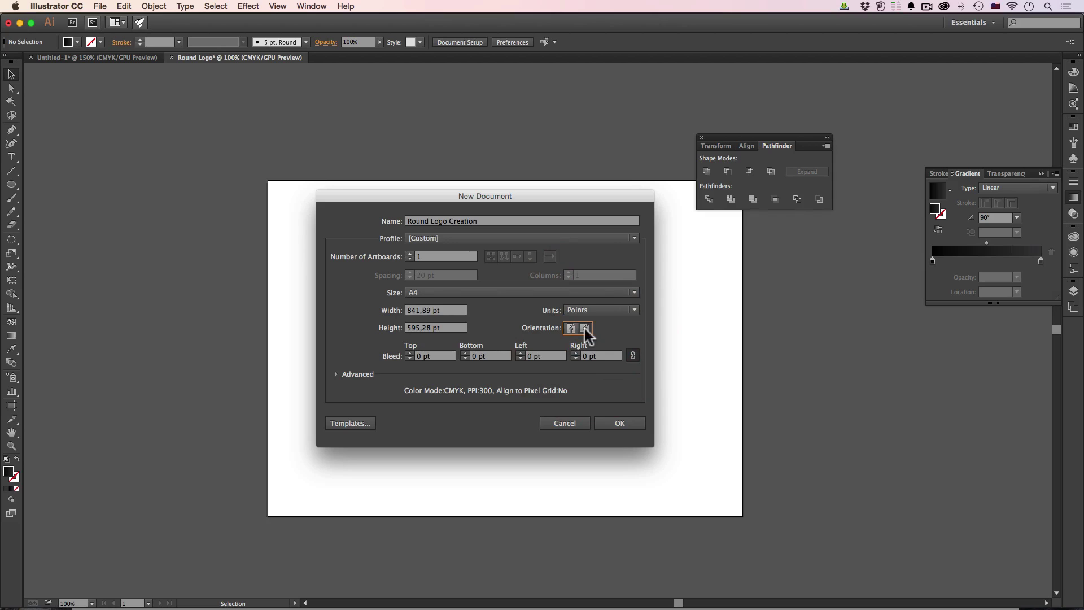
left_click(620, 423)
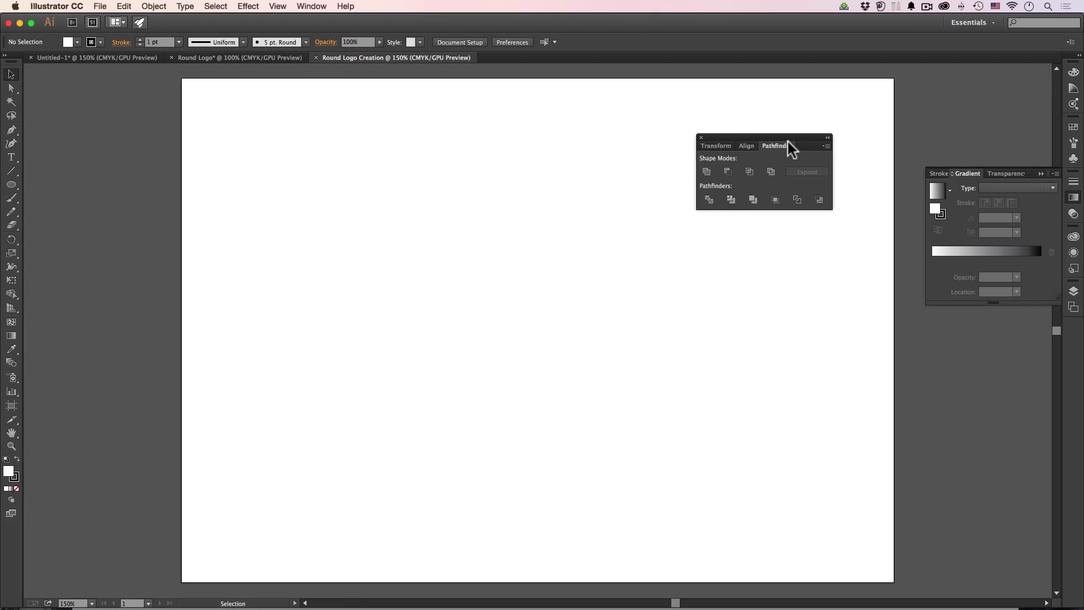
- Move the Pathfinder panel aside and paste the Bigstock logo image centred on the artboard
left_click_drag(787, 141, 991, 95)
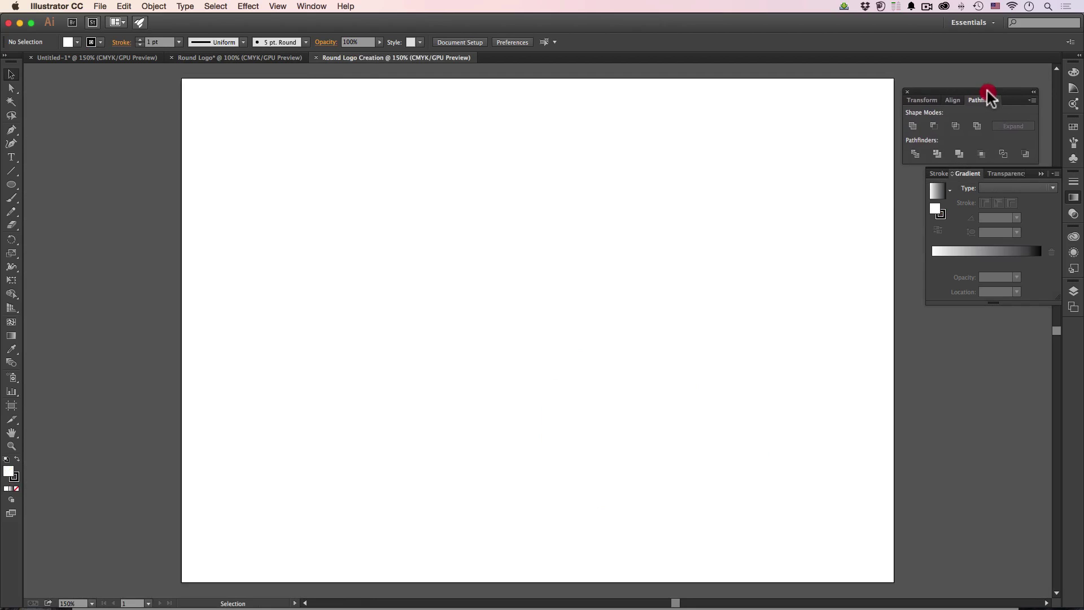
left_click(123, 6)
left_click(164, 68)
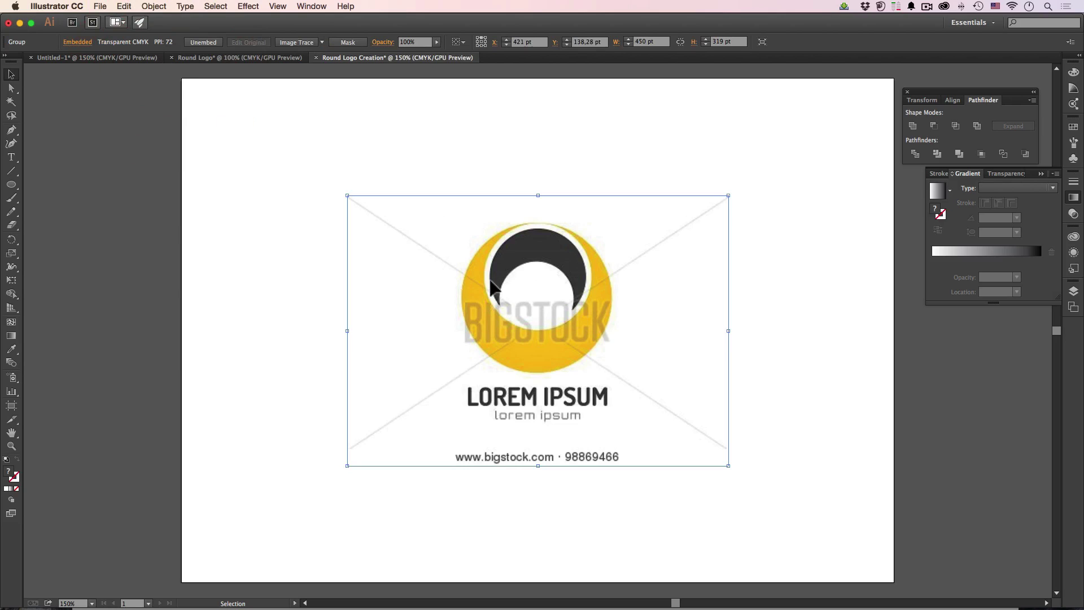
scroll(491, 285, "right", 1)
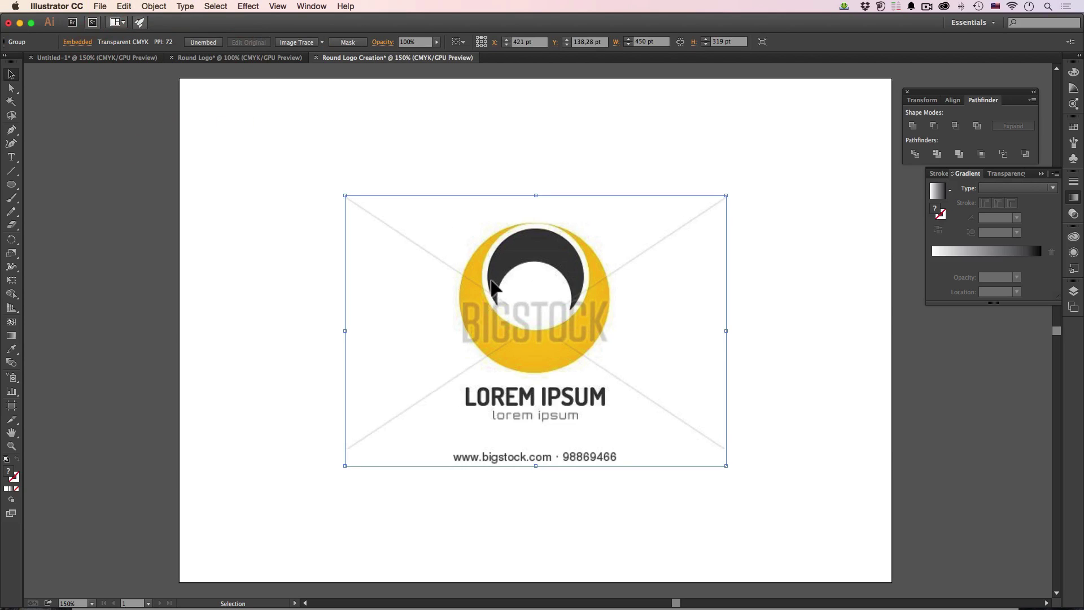
left_click(485, 266, "alt+super")
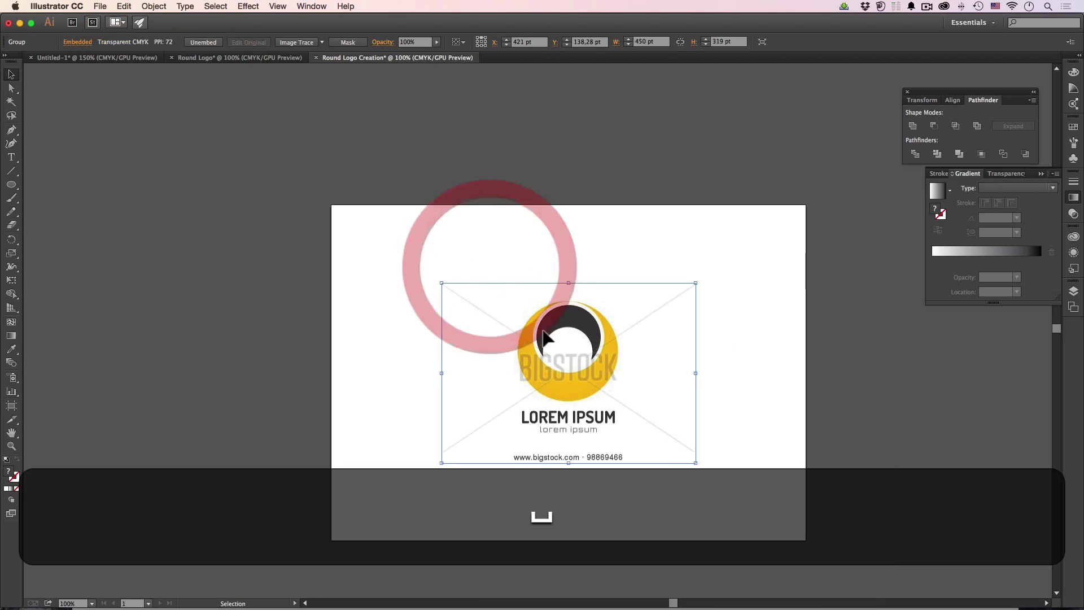
left_click_drag(505, 324, 145, 293)
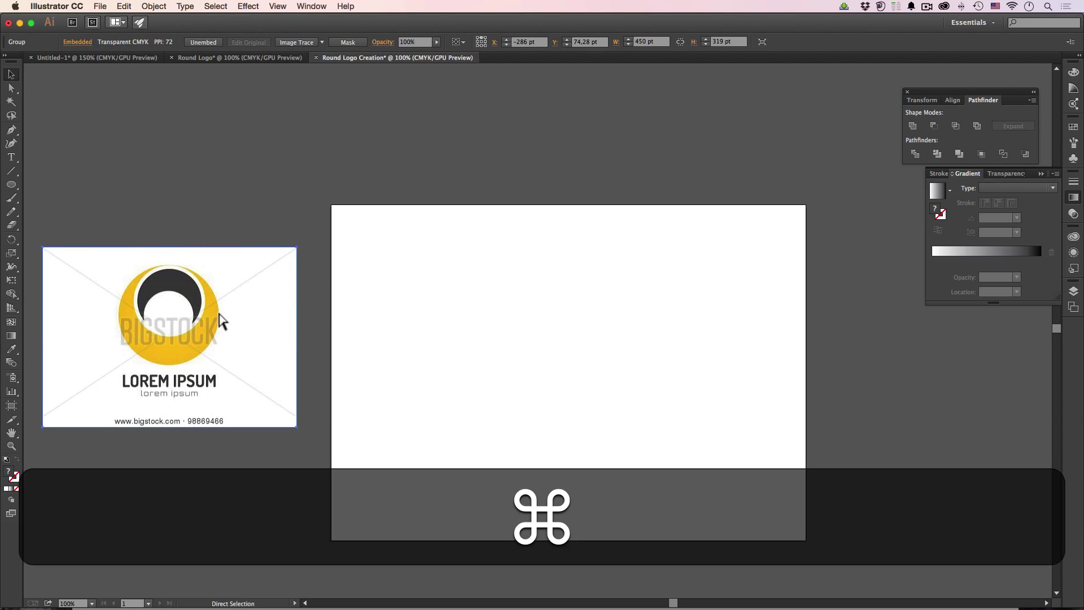
key("super+z")
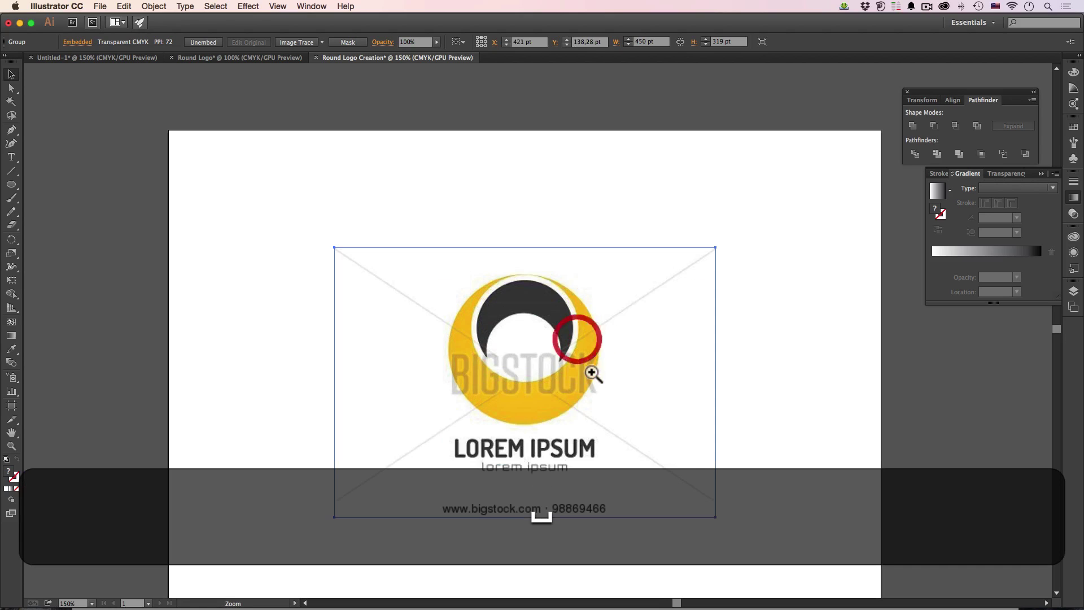
left_click(532, 356)
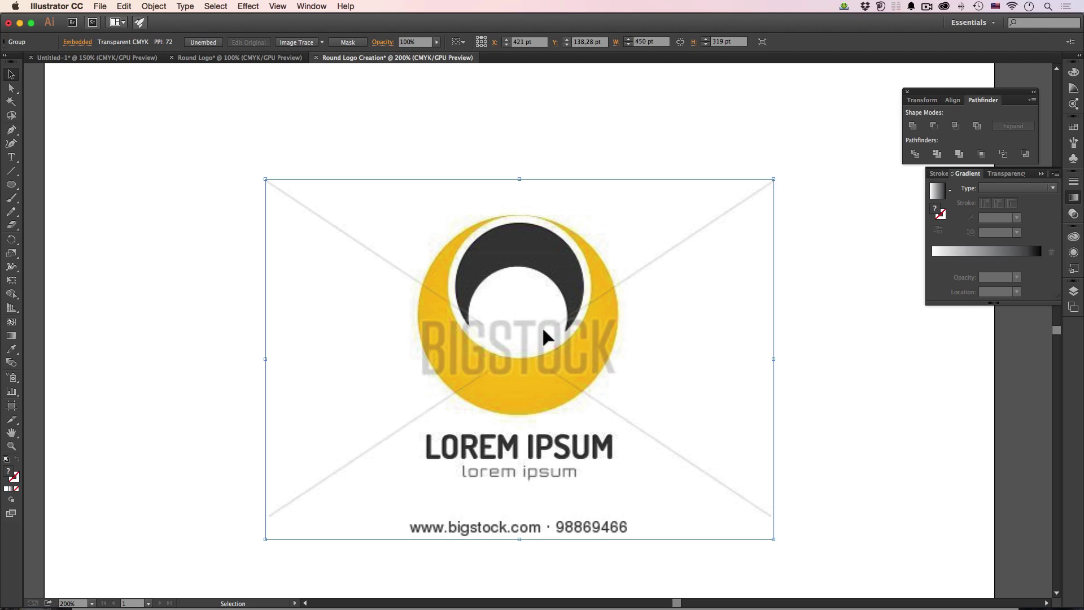
- Draw a circle outward from the reference ring's centre with the Ellipse tool
key("super+plus")
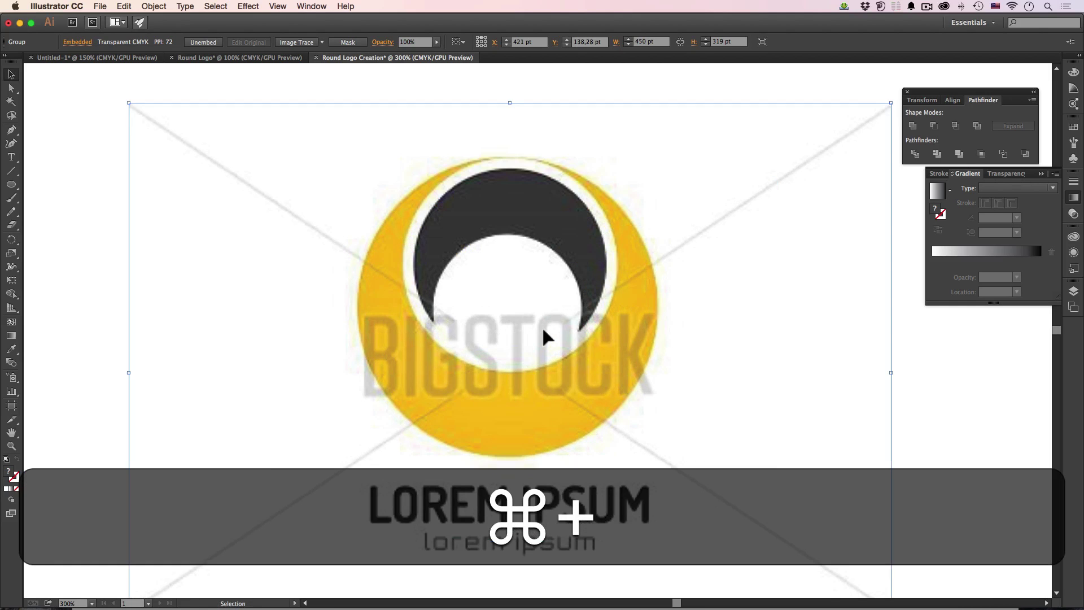
left_click(8, 186)
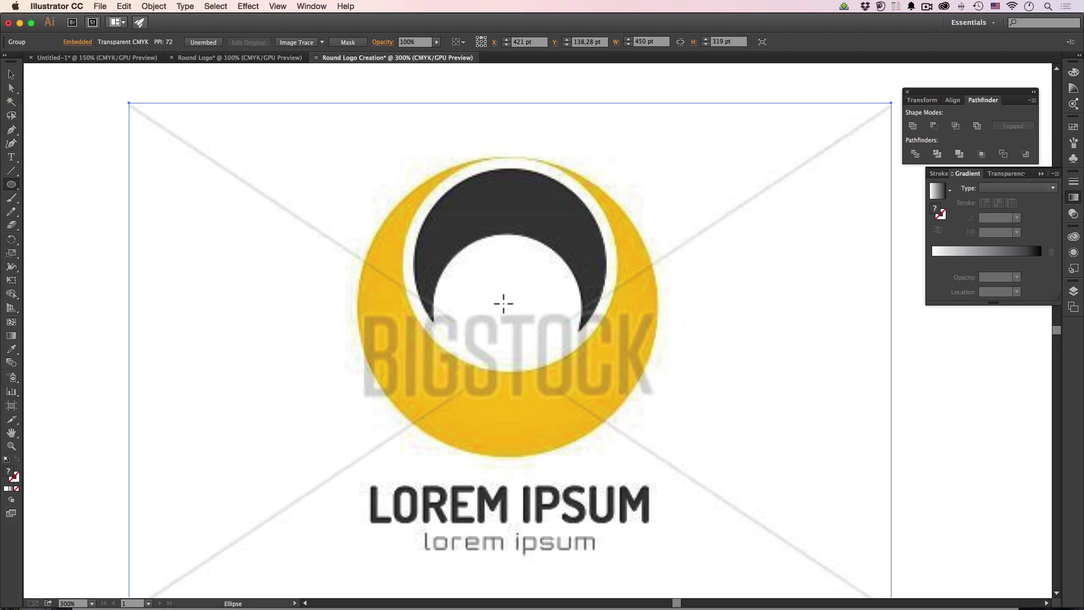
left_click_drag(501, 304, 640, 162)
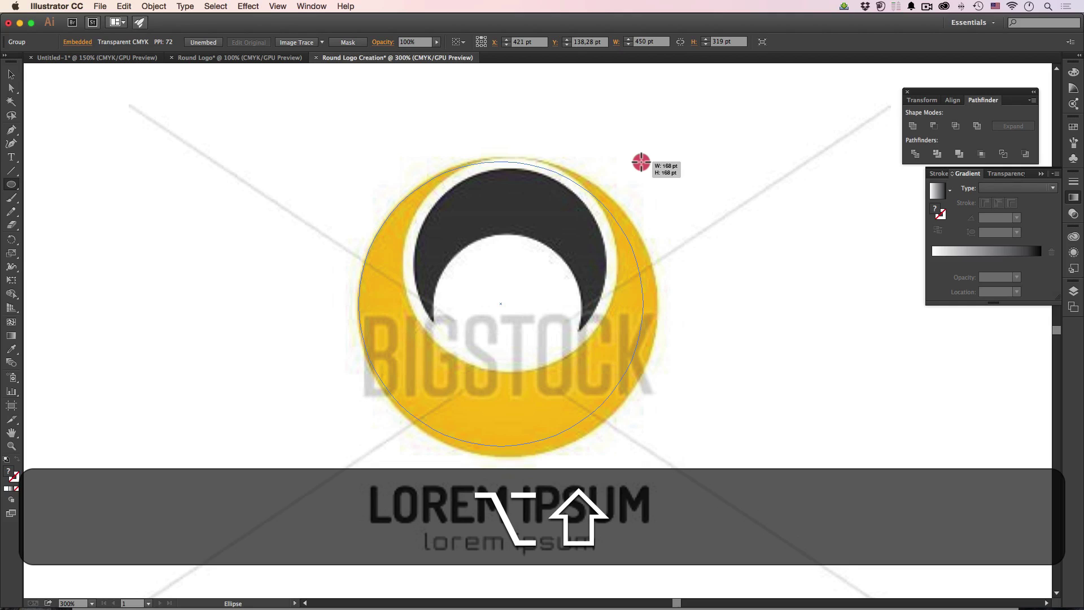
left_click_drag(641, 162, 642, 159)
- Nudge and resize the circle to 177.333 pt so it matches the ring's outer edge
left_click(11, 74)
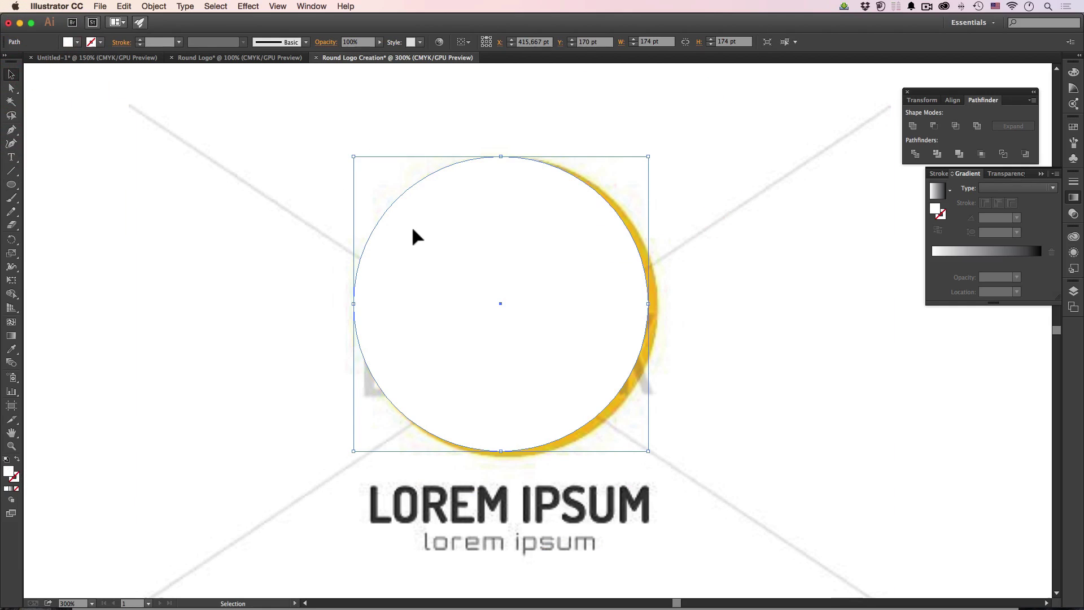
key("Right")
key("Right")
key("Right")
key("Right")
key("Right")
key("Right")
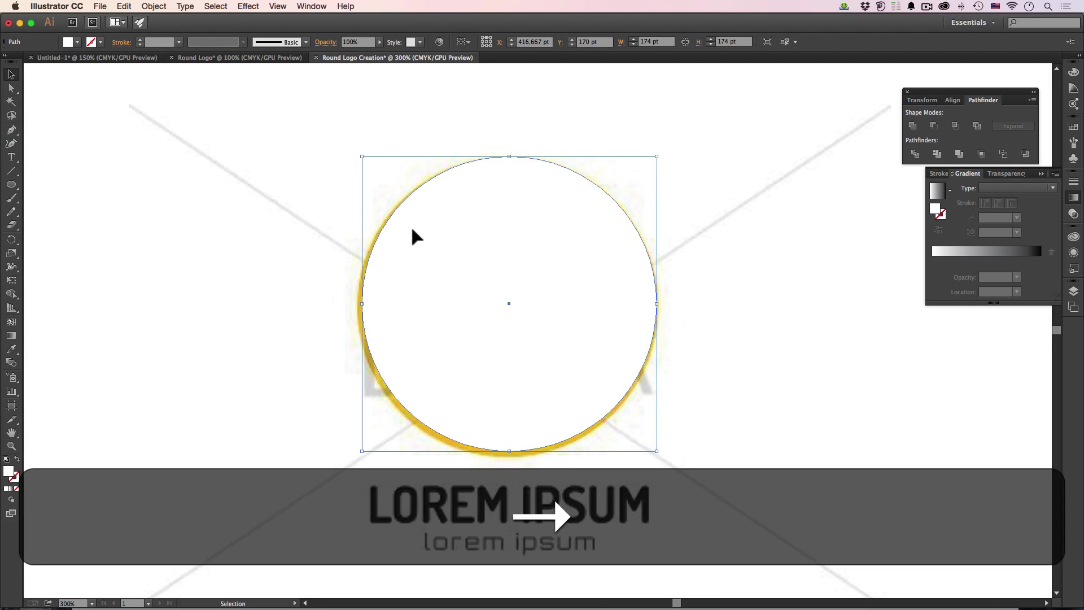
key("Left")
key("Down")
key("Down")
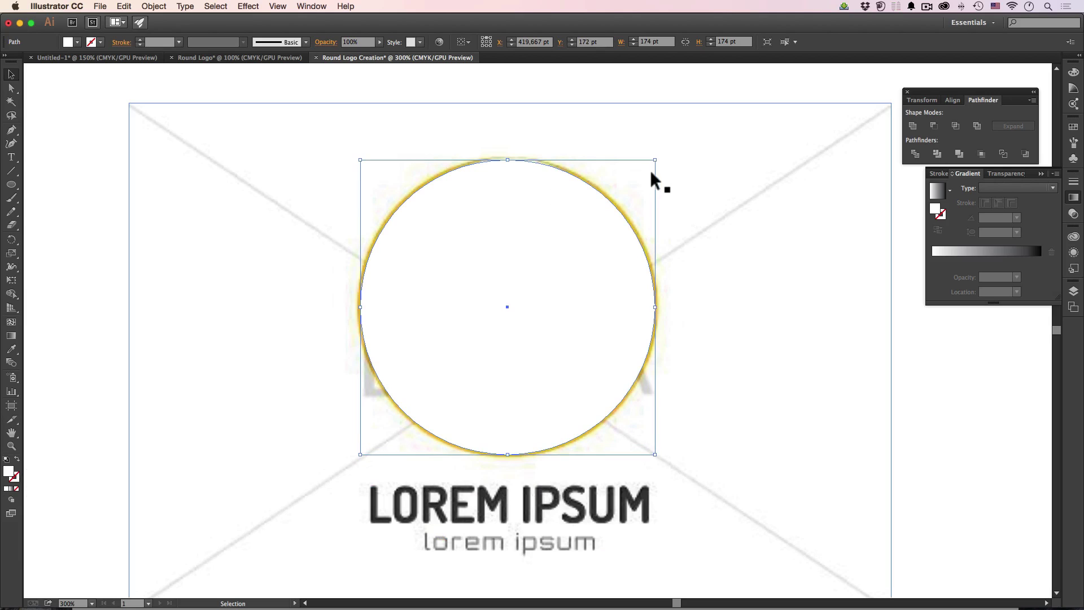
left_click_drag(655, 161, 659, 158)
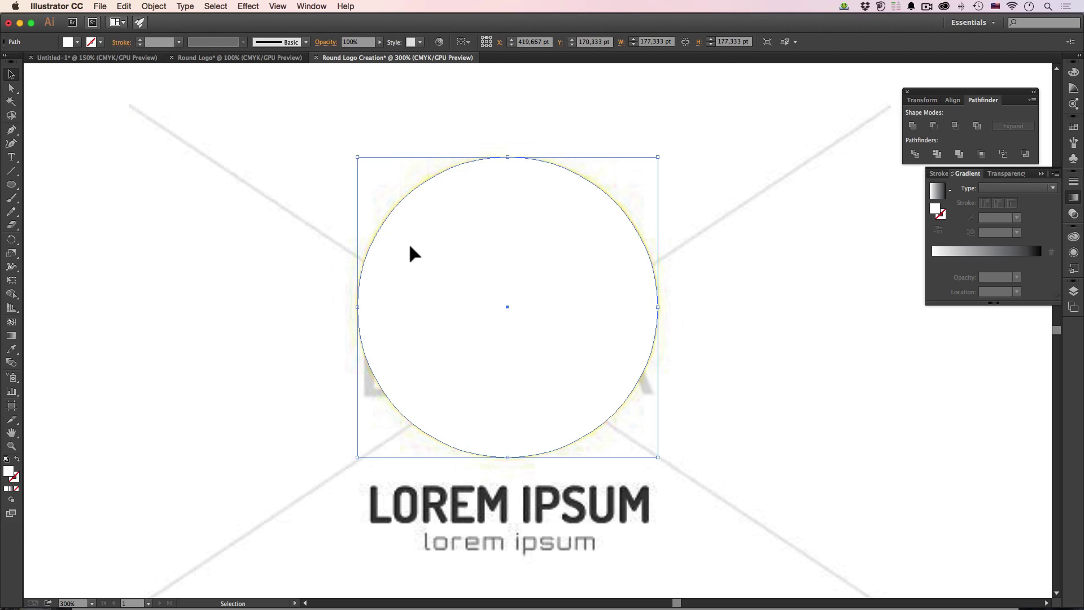
- Cut the white circle to the clipboard and sample the ring's yellow as the fill colour
left_click(124, 7)
left_click(131, 48)
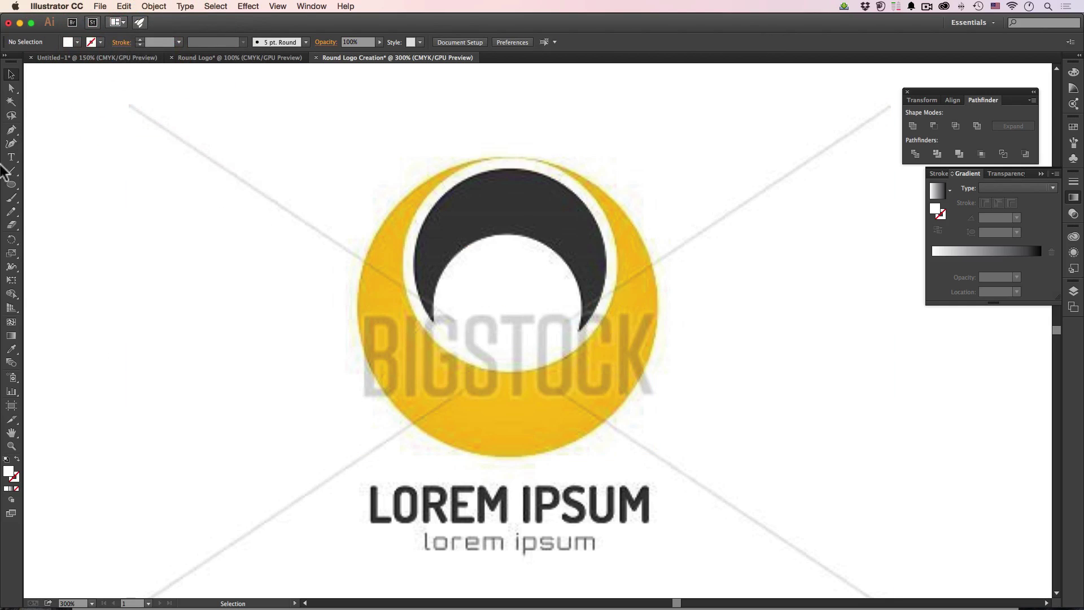
left_click(12, 349)
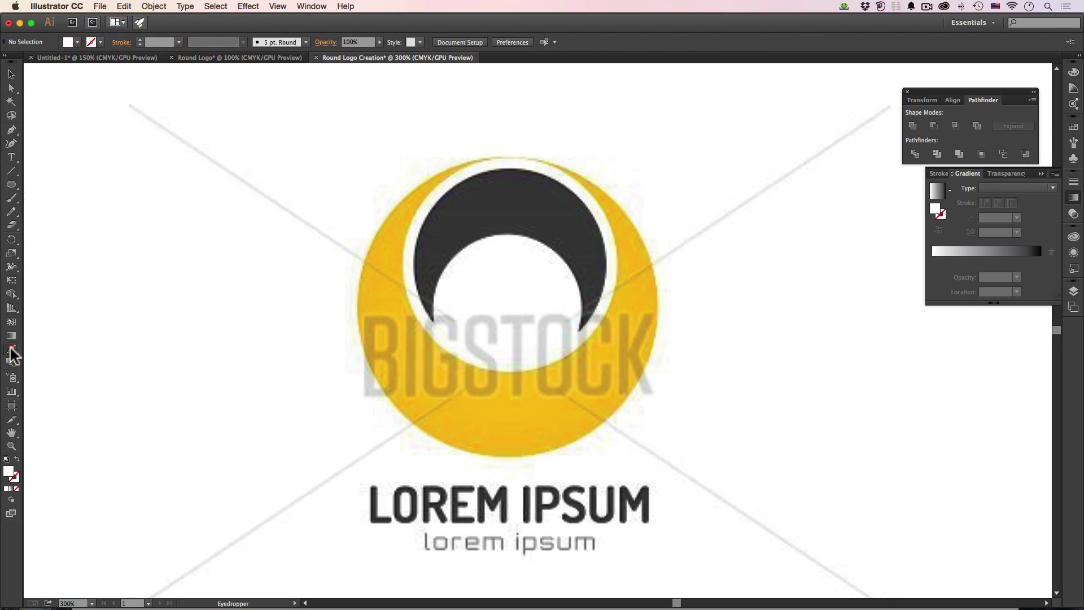
left_click(483, 418)
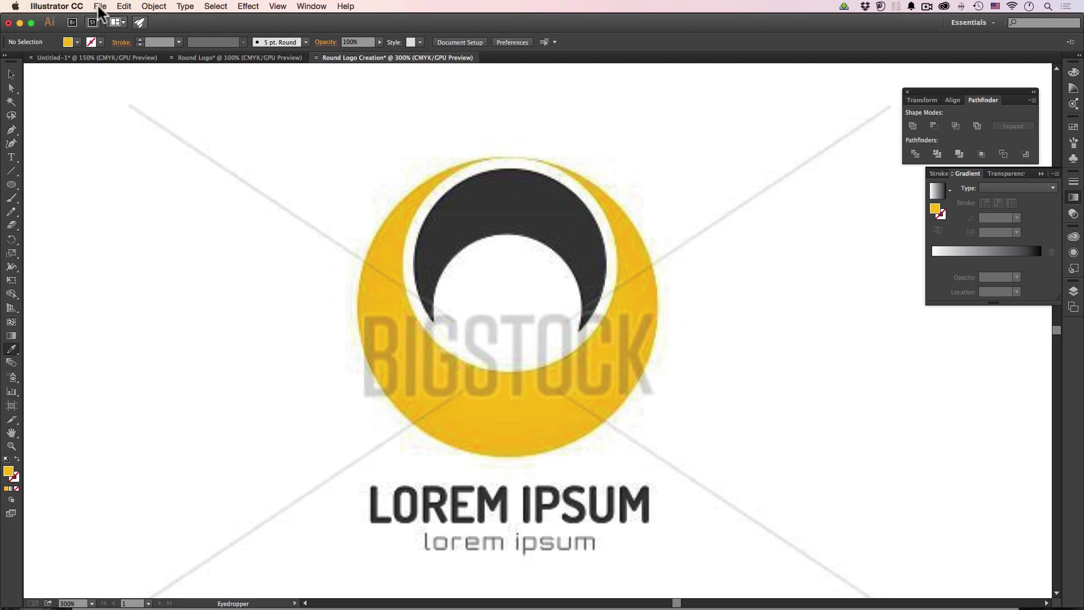
left_click(124, 7)
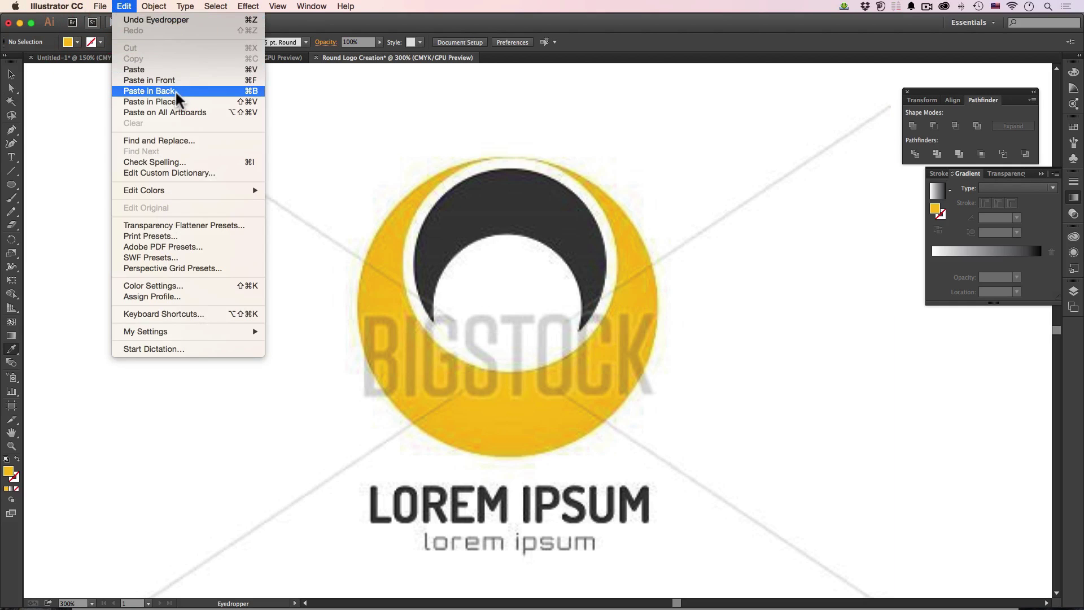
- Save the sampled yellow fill as a new swatch in the Swatches panel
left_click(139, 80)
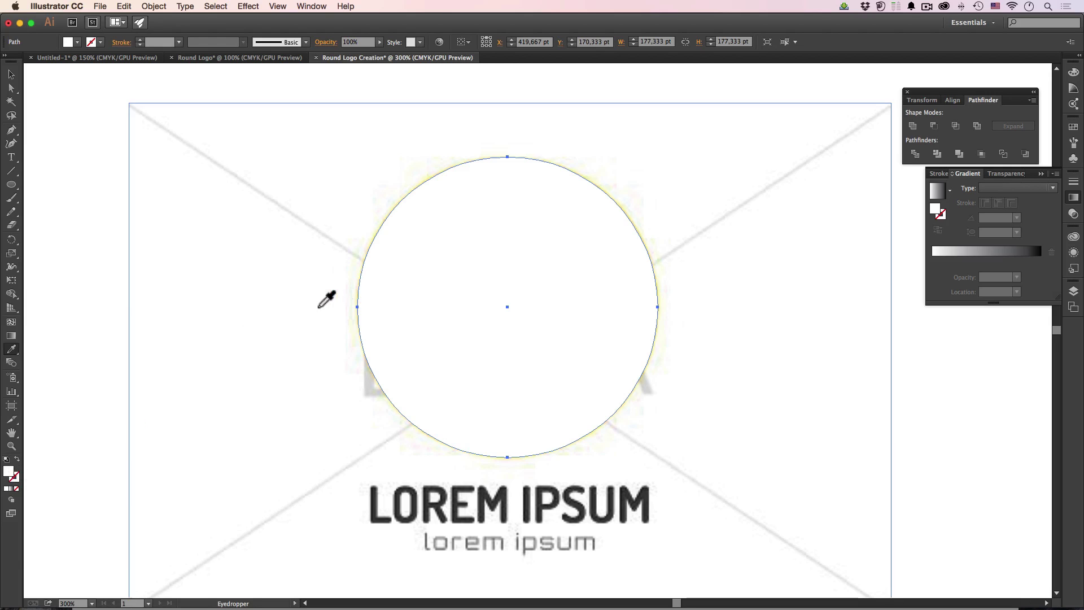
key("super+z")
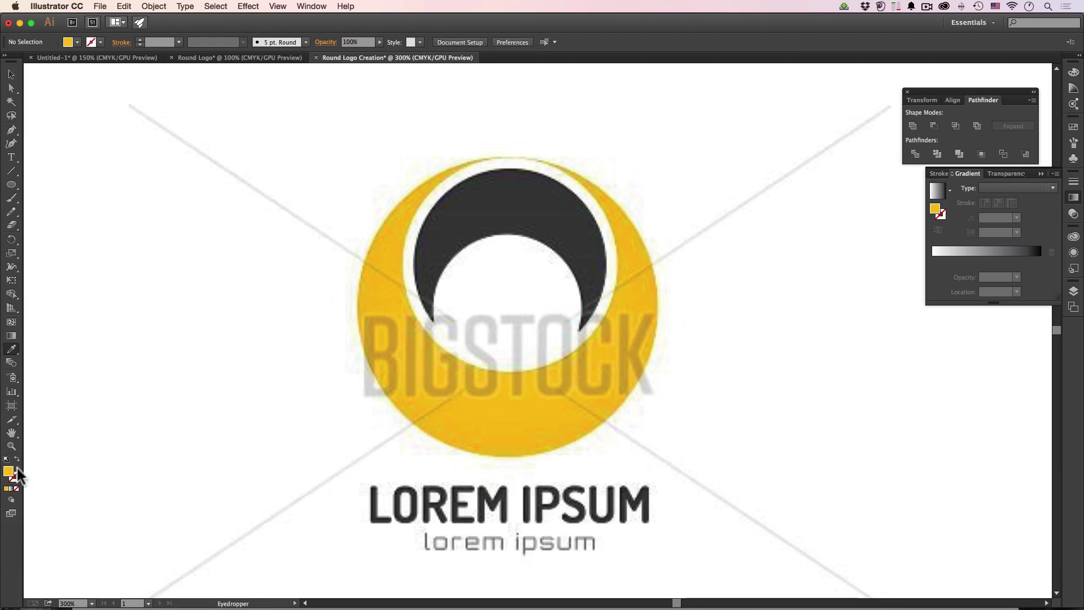
left_click(1073, 126)
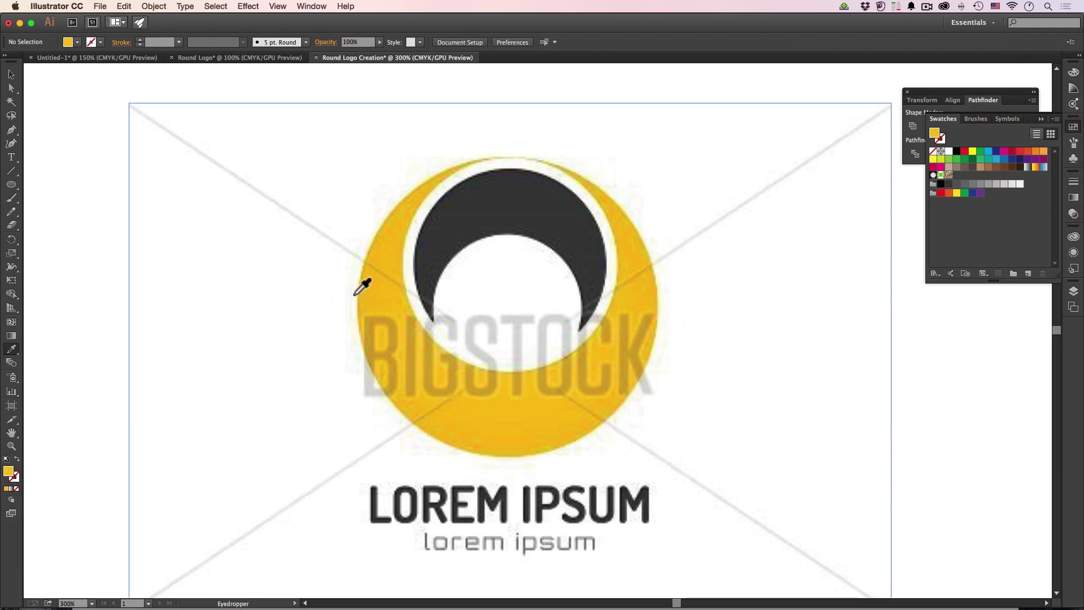
left_click_drag(8, 471, 960, 174)
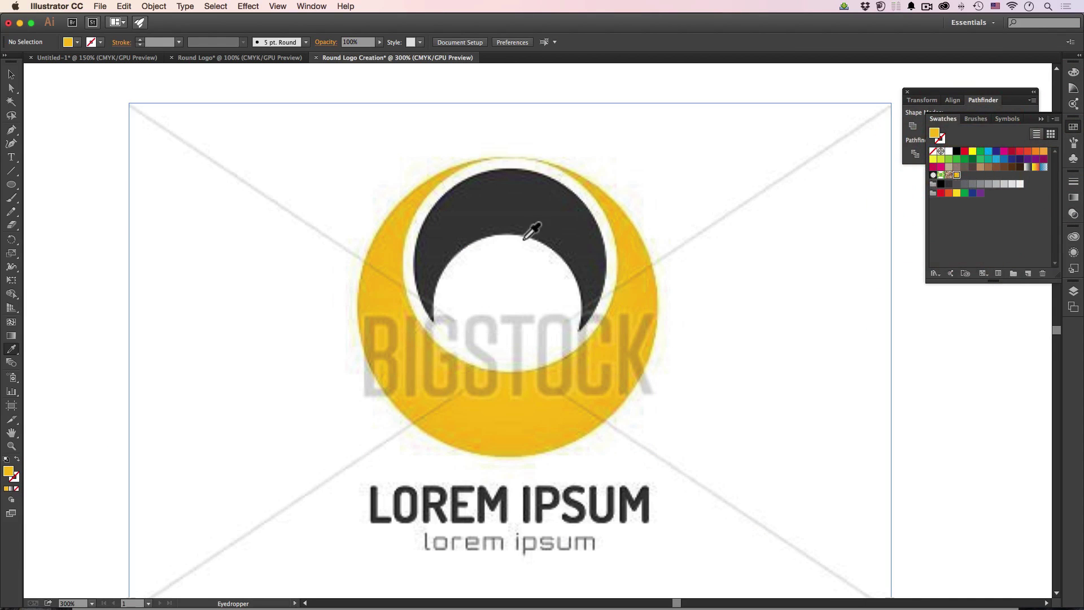
- Paste the circle back in front and fill it with the new yellow swatch
left_click(124, 6)
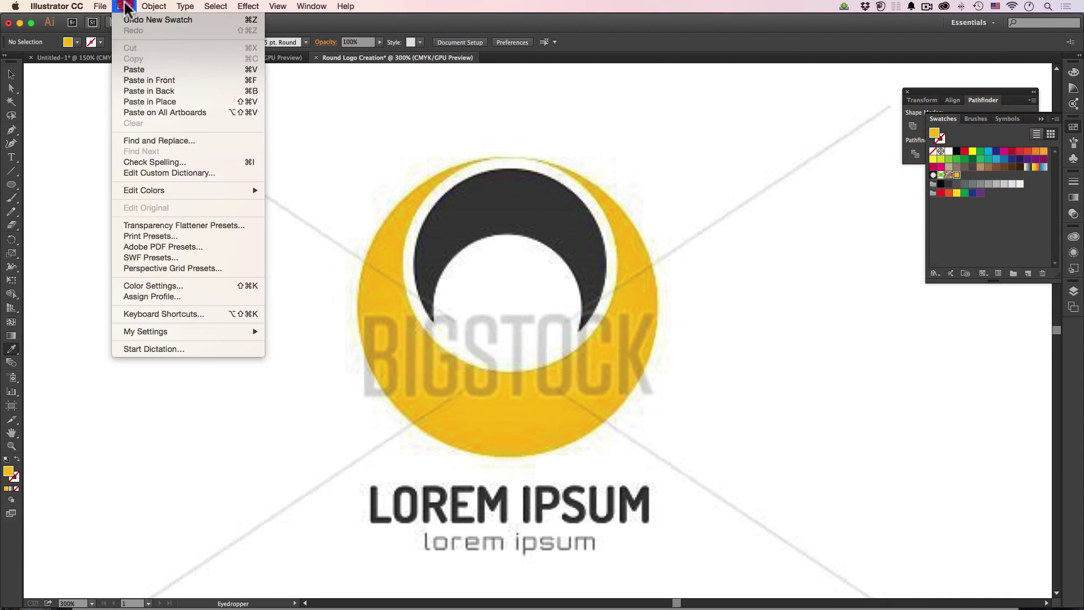
left_click(157, 82)
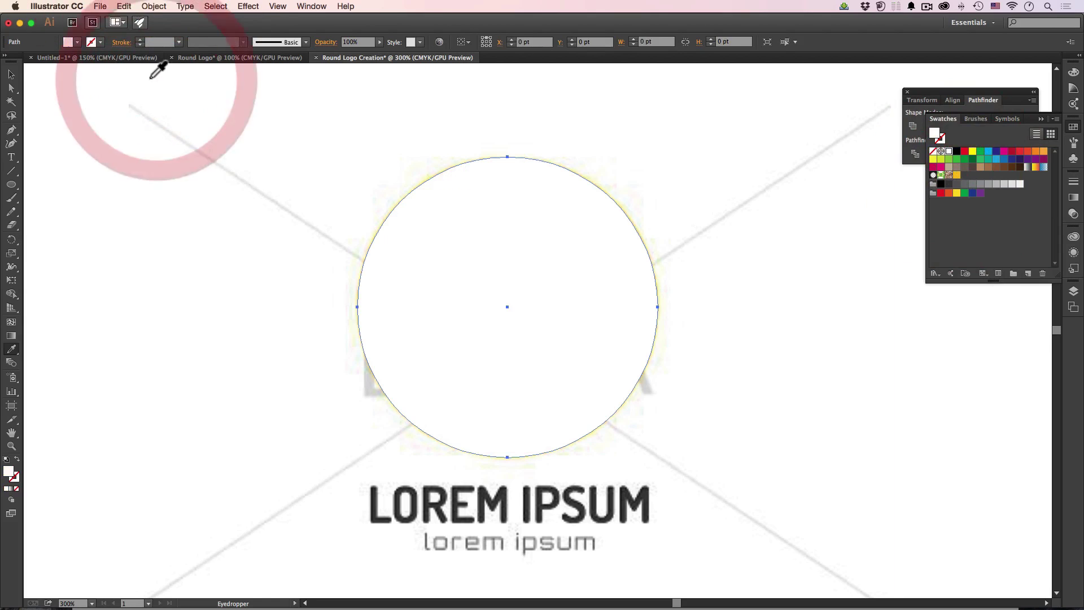
left_click(957, 175)
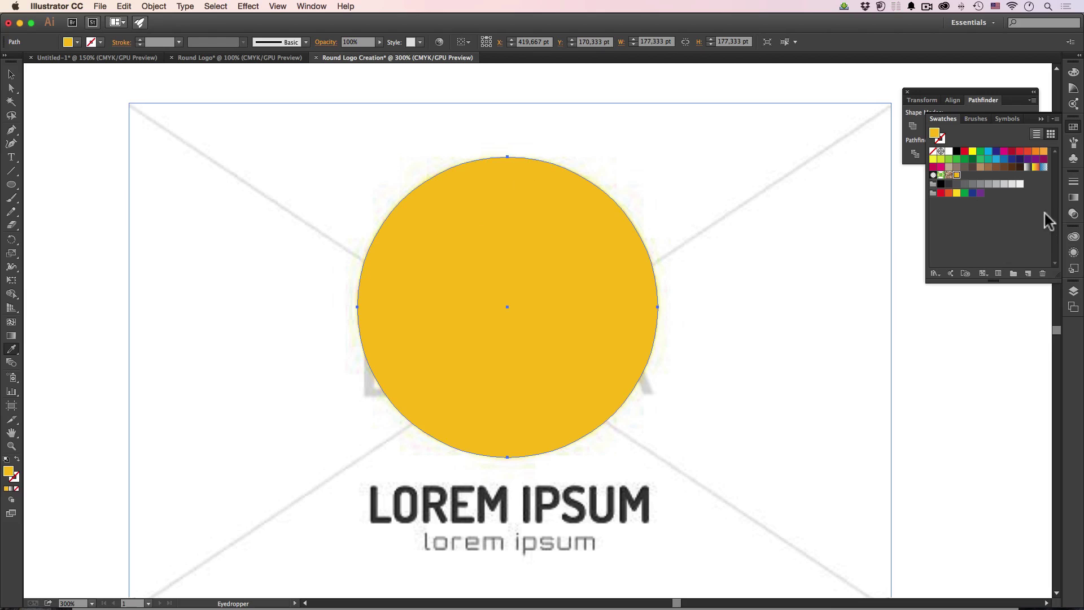
- Set the yellow circle's opacity to 65% and reselect it
left_click(1074, 213)
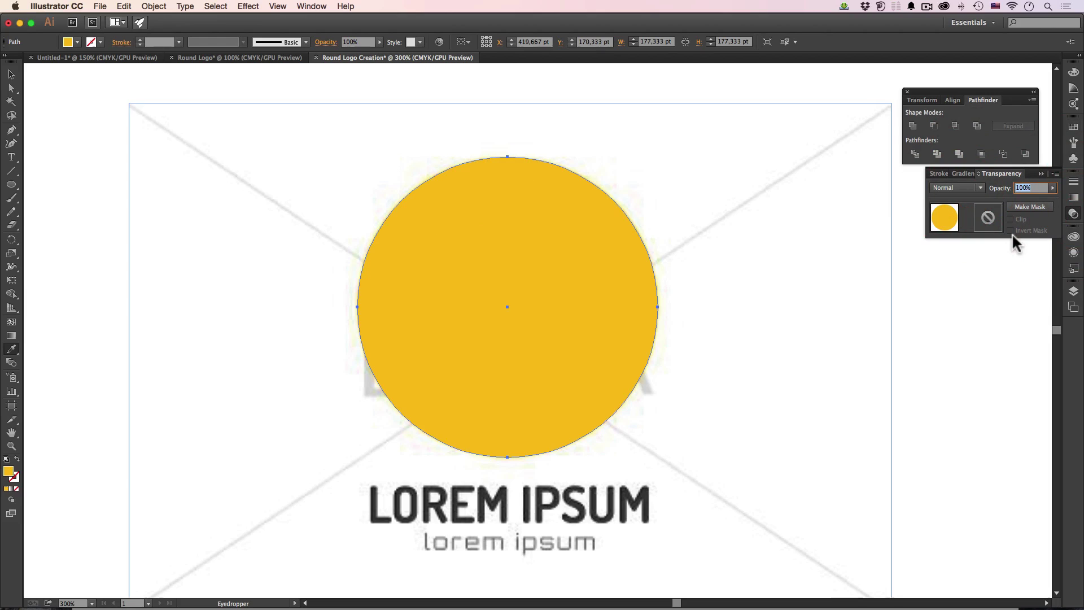
type("65")
key("Return")
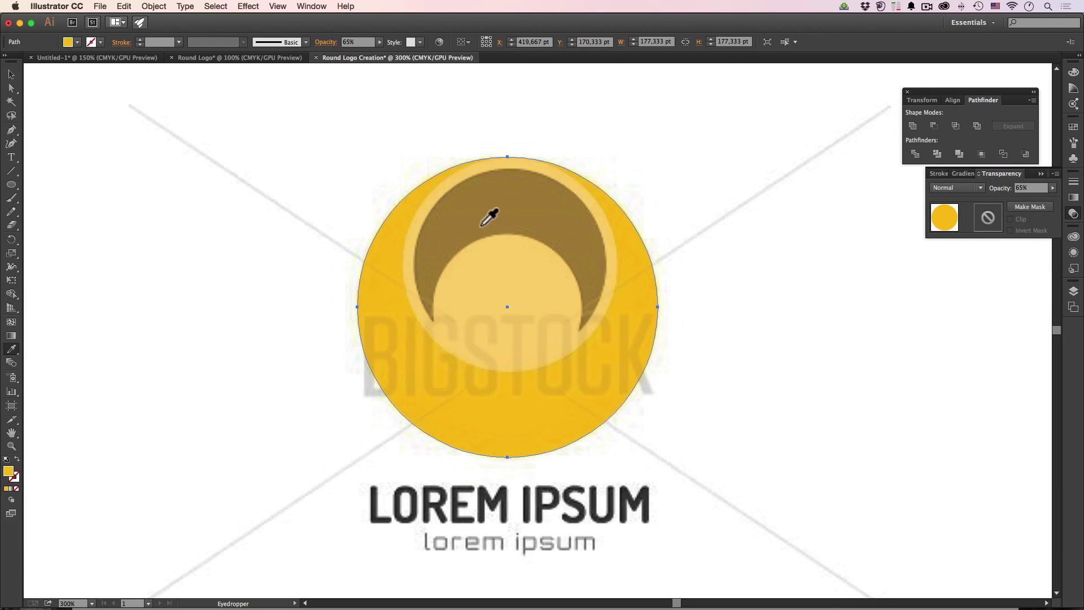
left_click(11, 74)
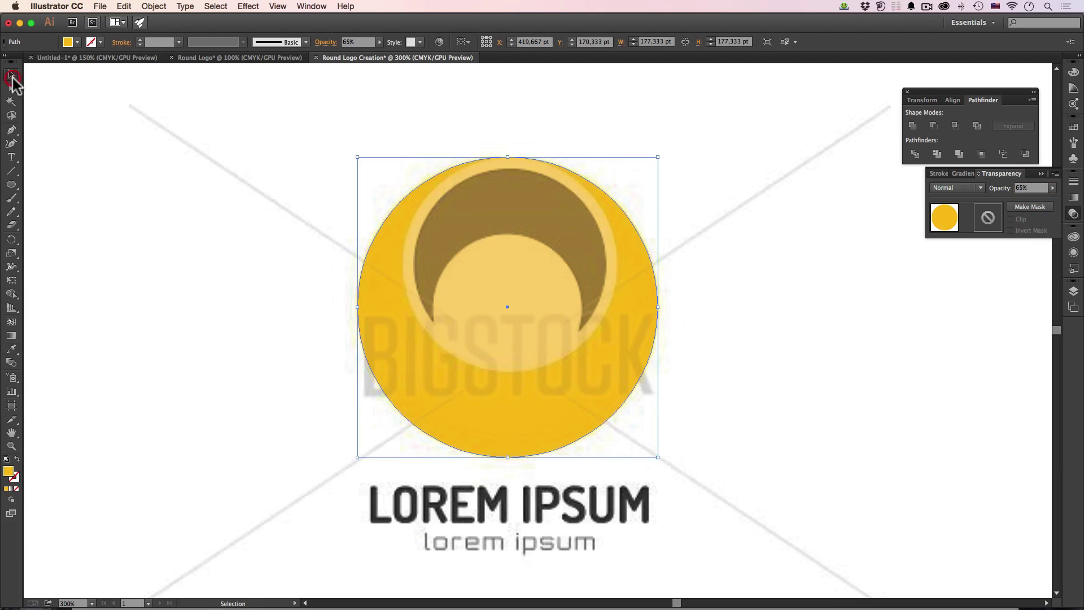
left_click(383, 366)
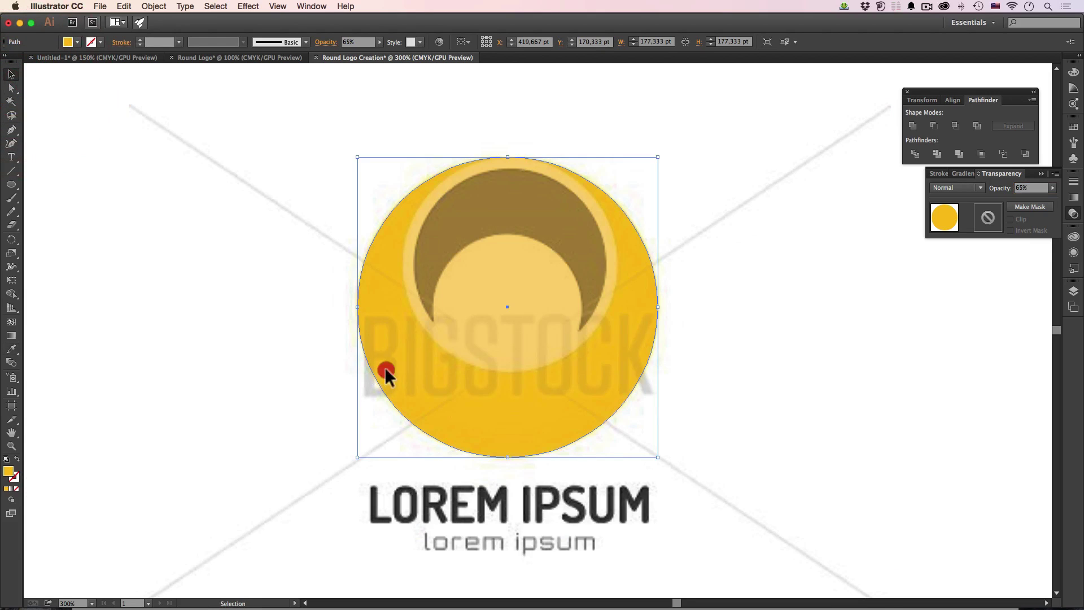
- Paste a copy of the yellow circle in front and shrink it about its centre
left_click(124, 7)
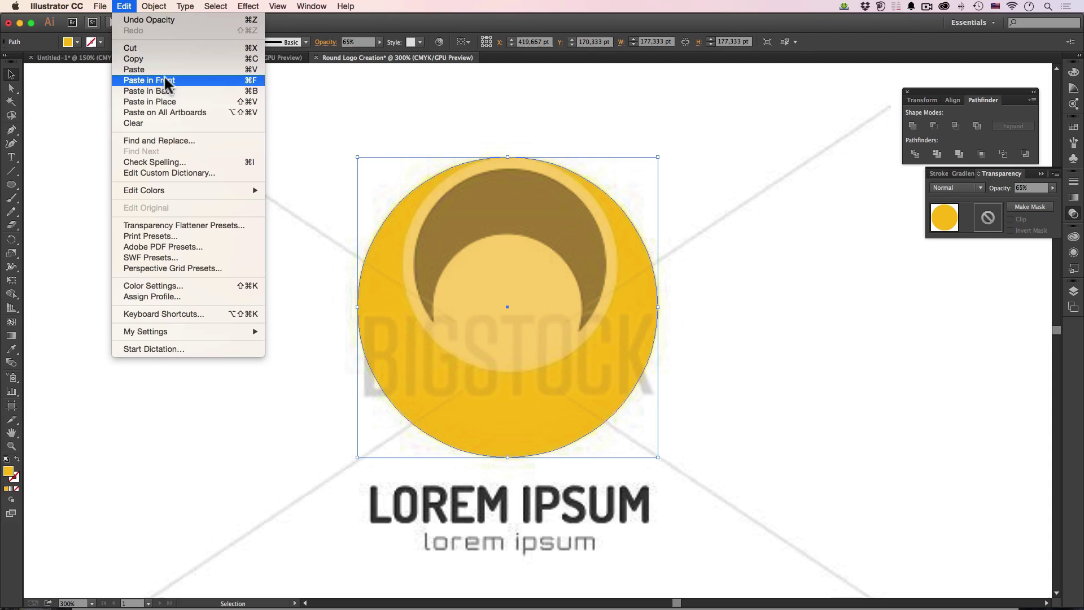
left_click(169, 80)
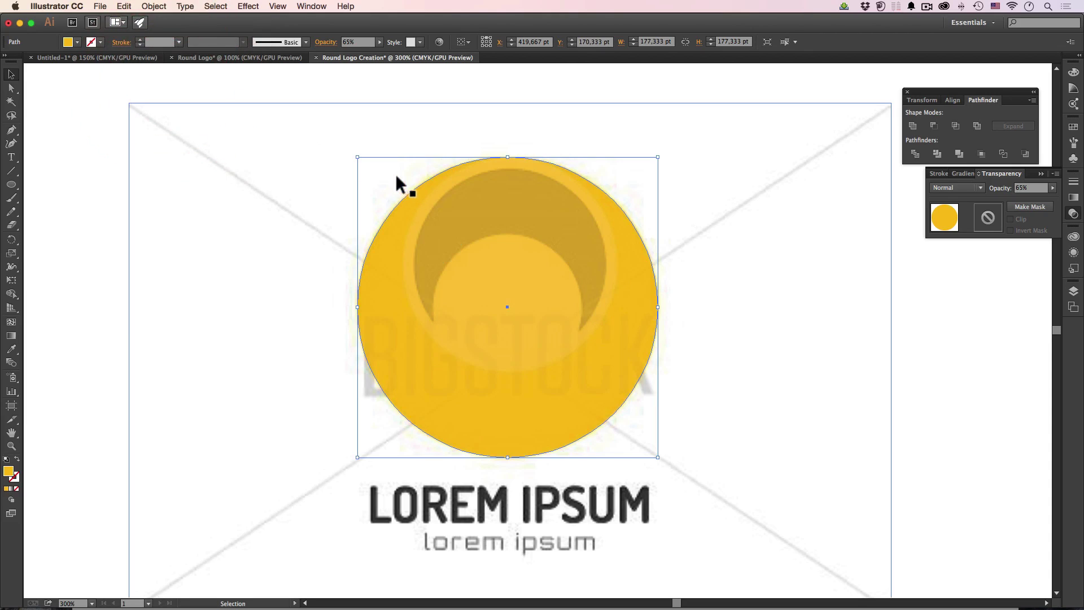
left_click(359, 158)
left_click(357, 157)
left_click_drag(357, 158, 421, 210)
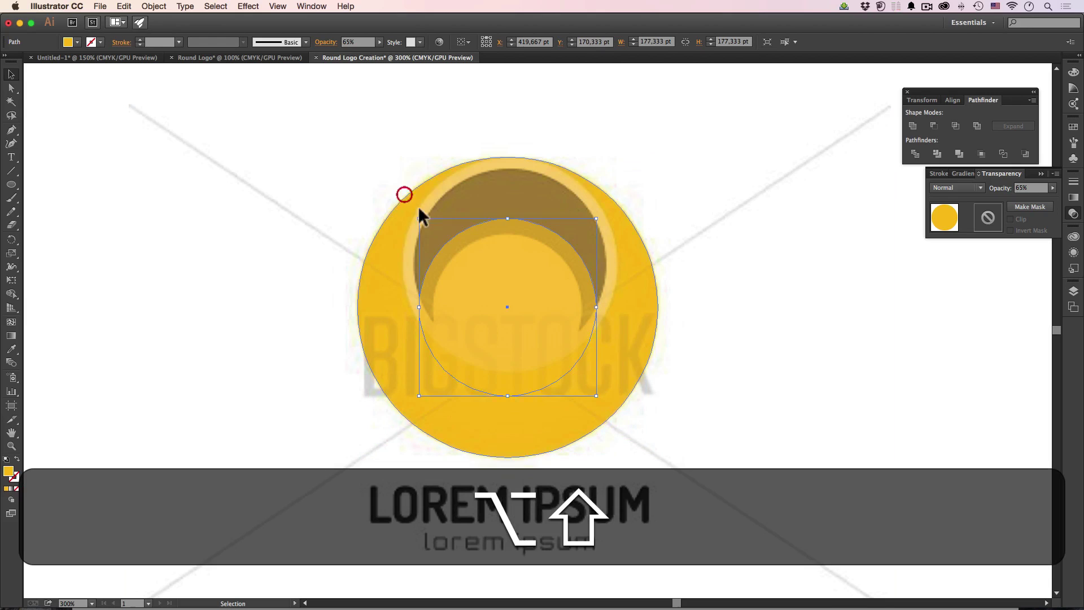
- Move and enlarge the smaller circle to 127.307 pt, aligning it over the ring's inner opening
left_click_drag(467, 244, 469, 182)
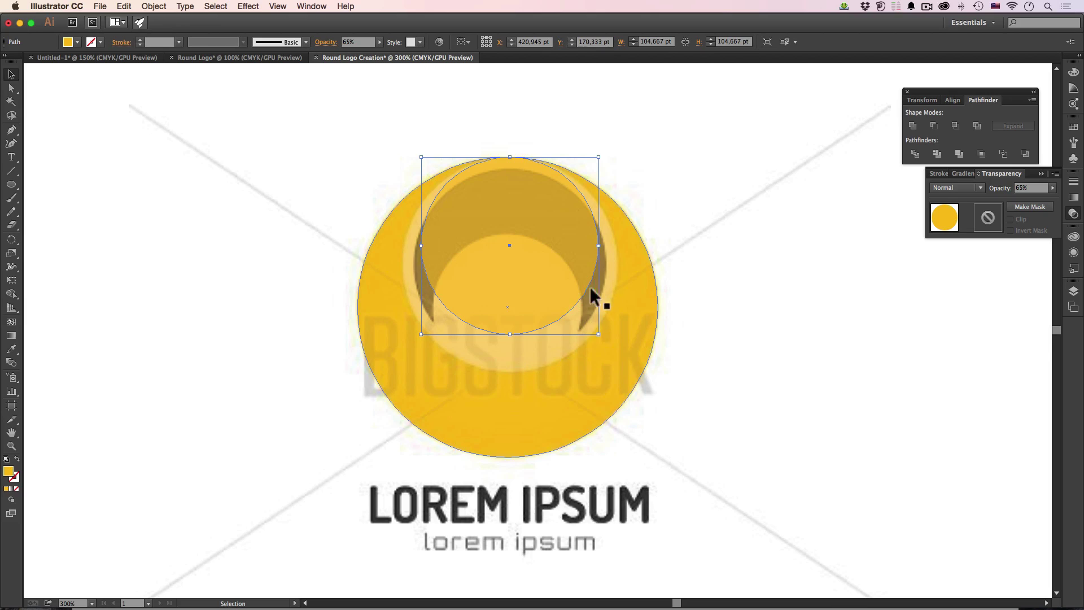
left_click_drag(598, 334, 630, 365)
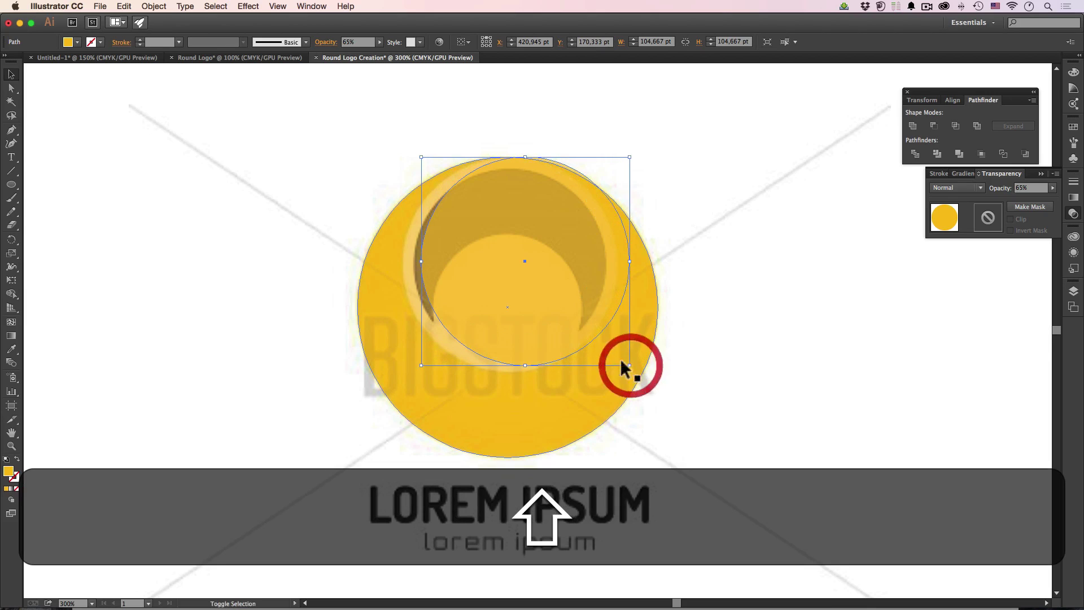
left_click_drag(548, 290, 534, 290)
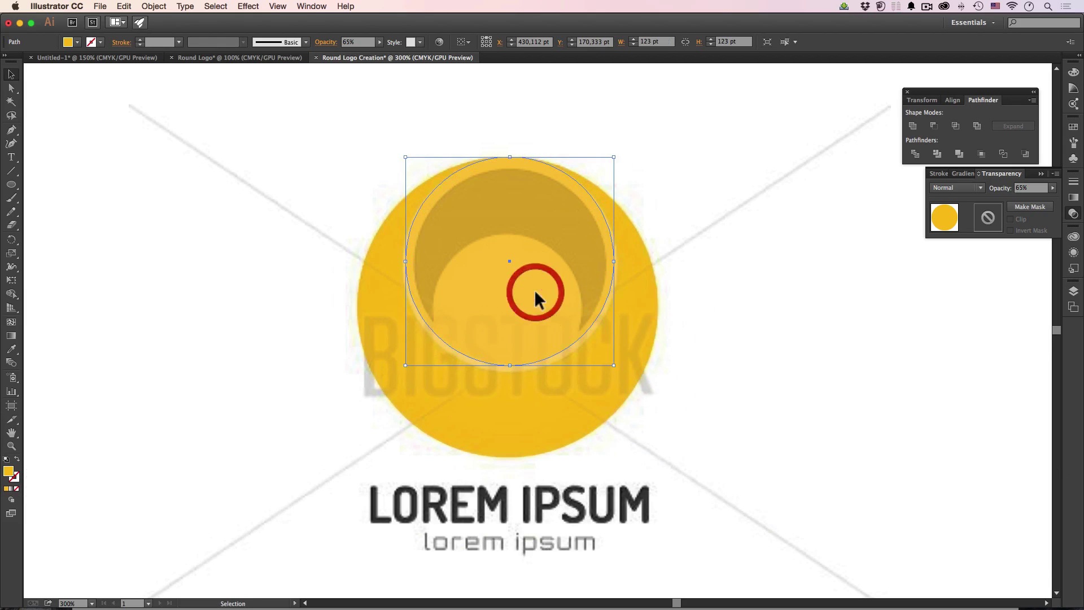
left_click_drag(614, 366, 623, 371)
left_click_drag(555, 319, 551, 320)
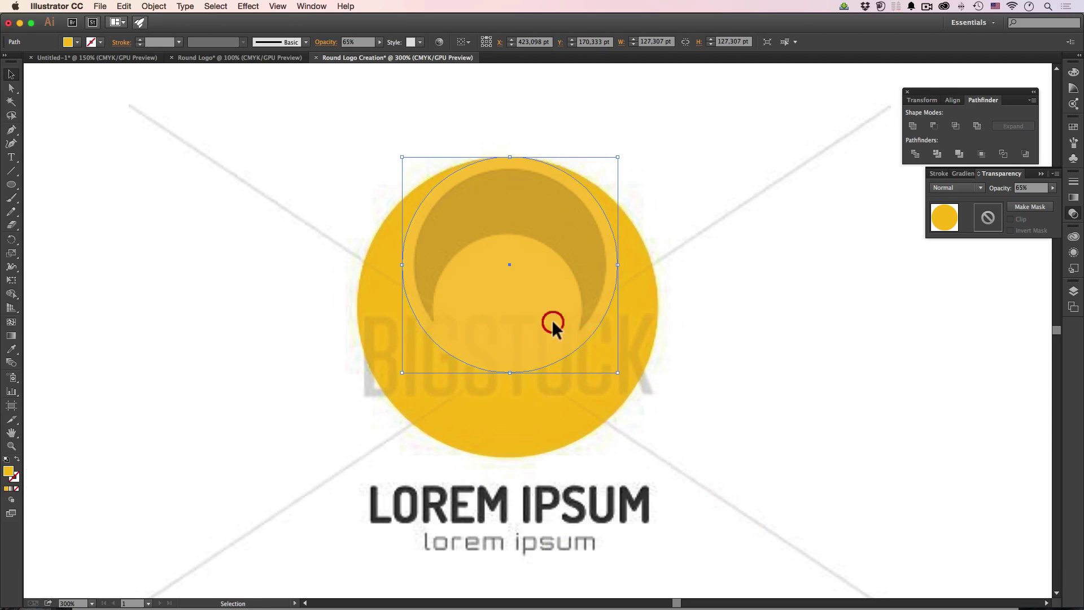
- Change the inner circle's fill to white
left_click(69, 42)
left_click(22, 61)
left_click(181, 180)
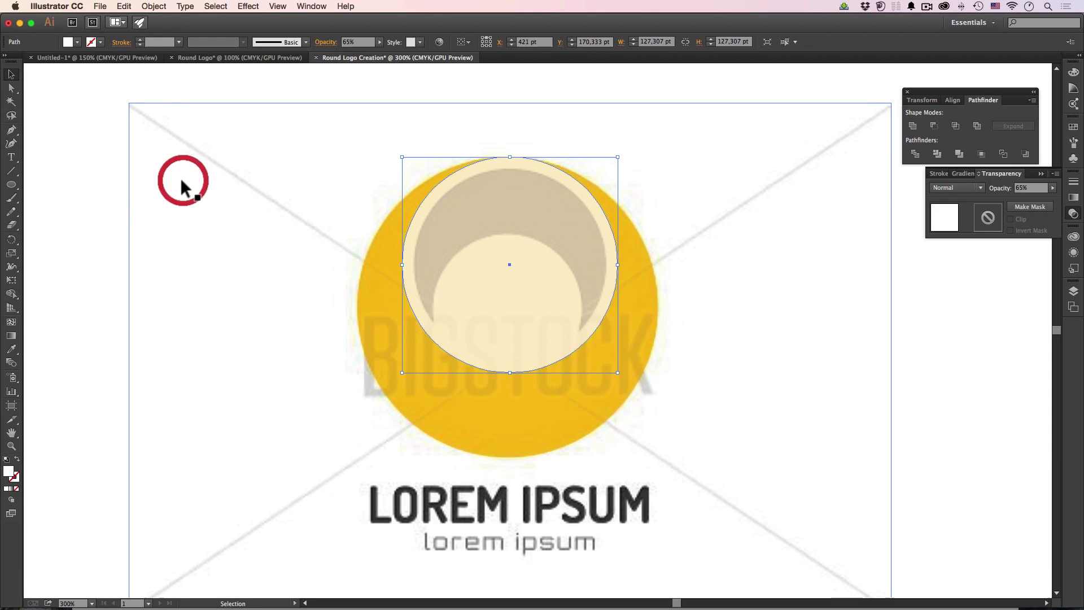
- Zoom in on the logo and reselect the white inner circle to copy it
left_click(302, 171)
left_click(517, 233, "super")
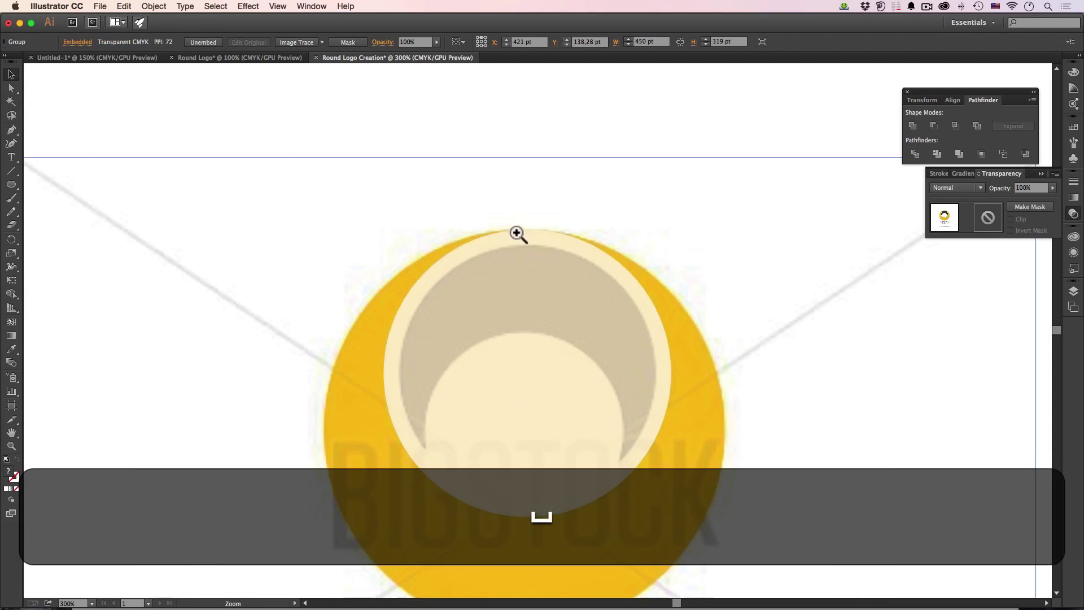
left_click(507, 278, "super")
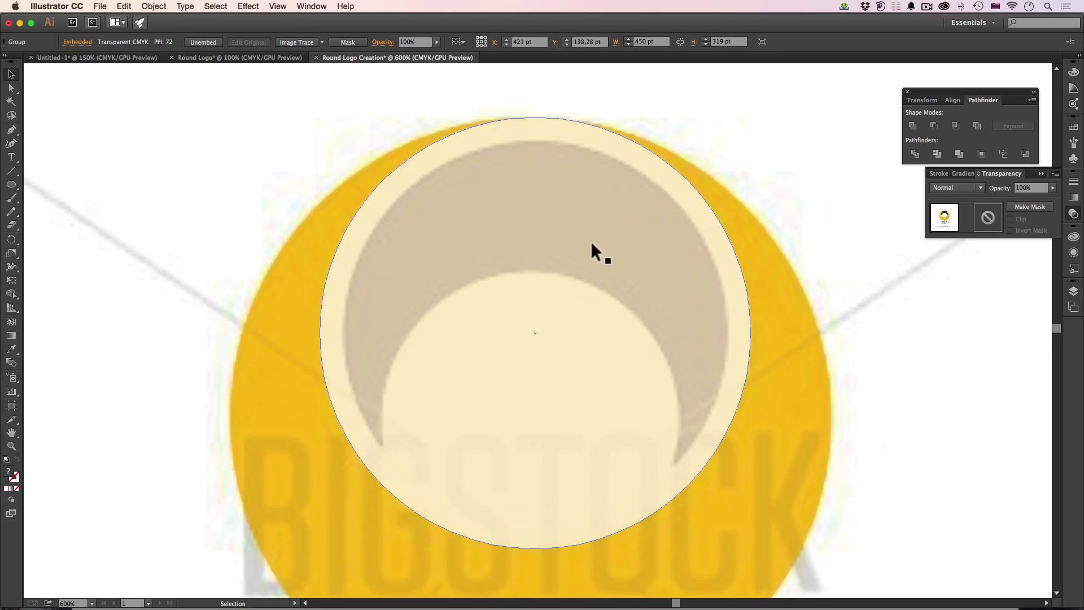
left_click(410, 106)
left_click(454, 153)
left_click(472, 165)
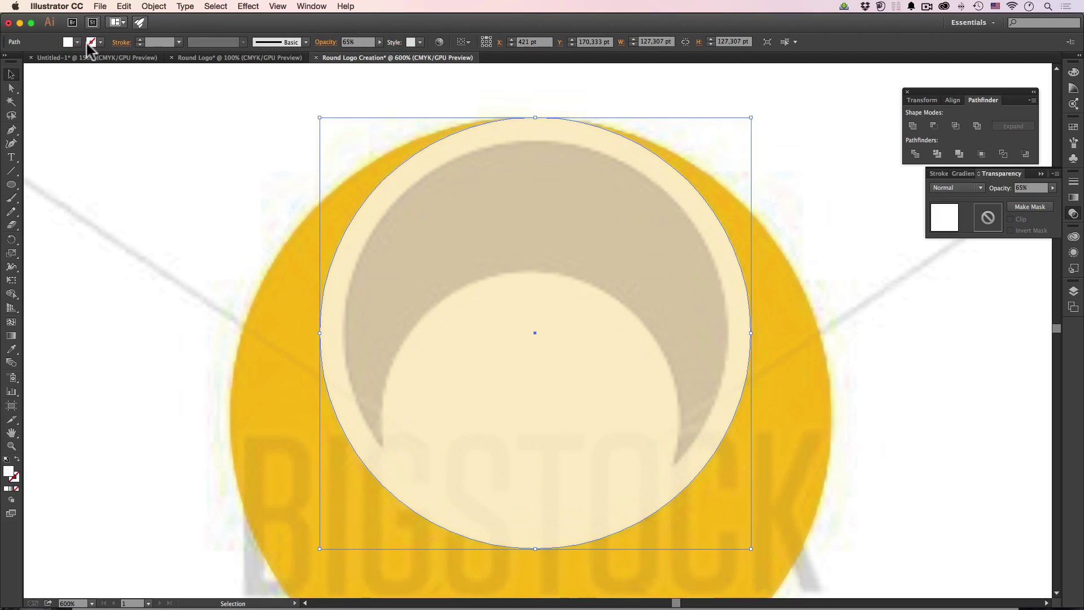
left_click(124, 6)
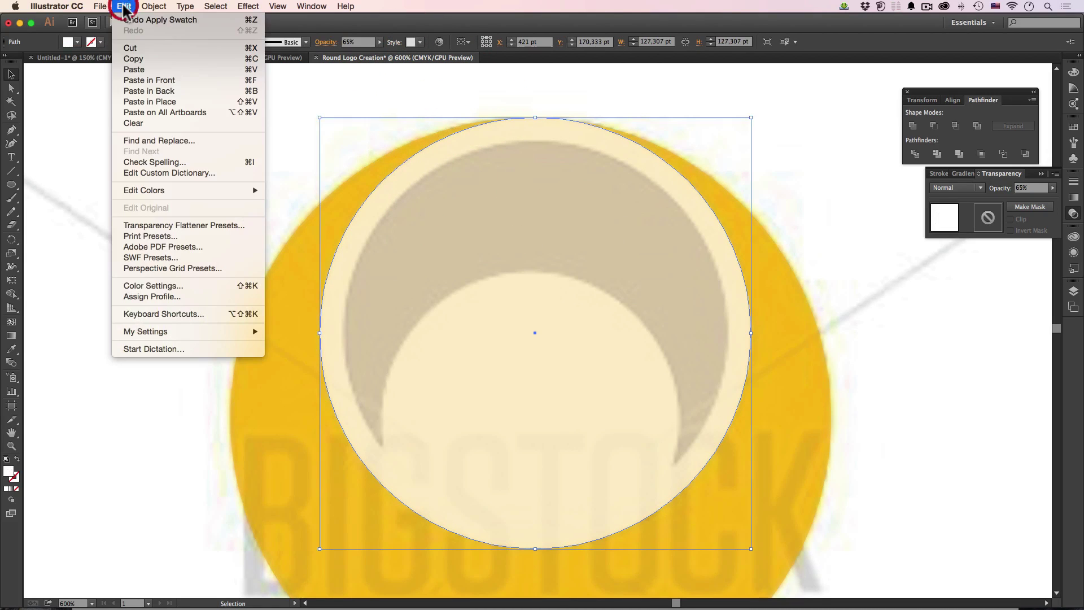
- Copy the white circle and Shift-add the big yellow circle to the selection
left_click(144, 60)
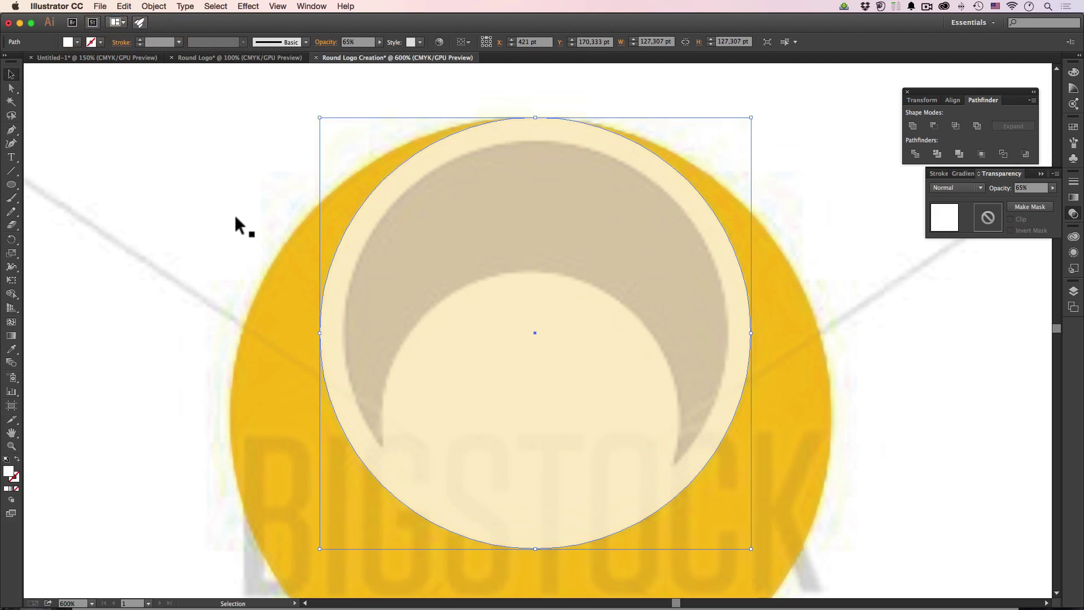
left_click(375, 235)
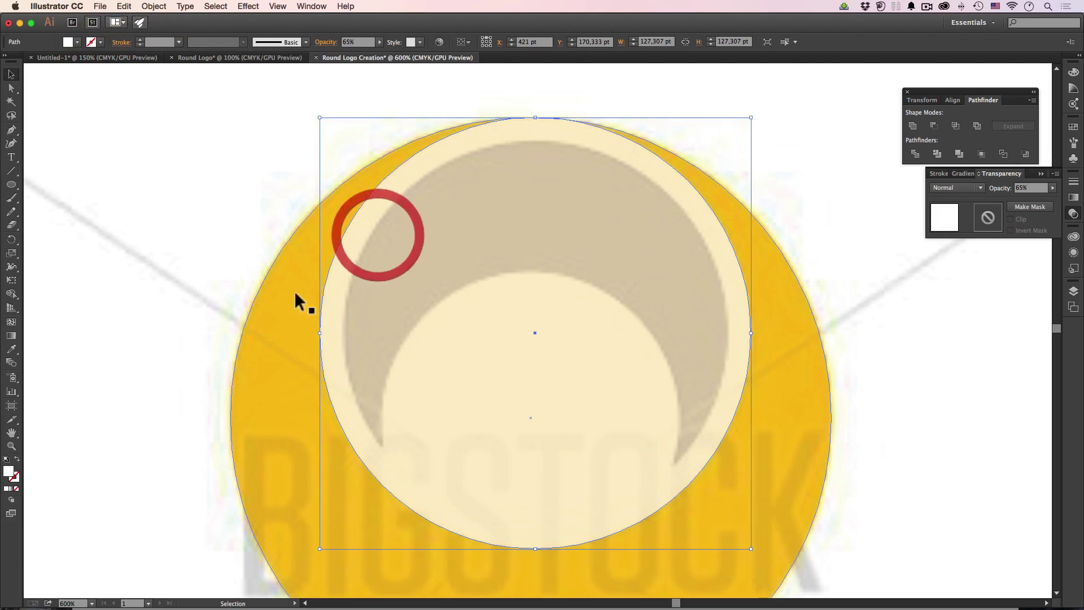
key("shift")
left_click(274, 316, "shift")
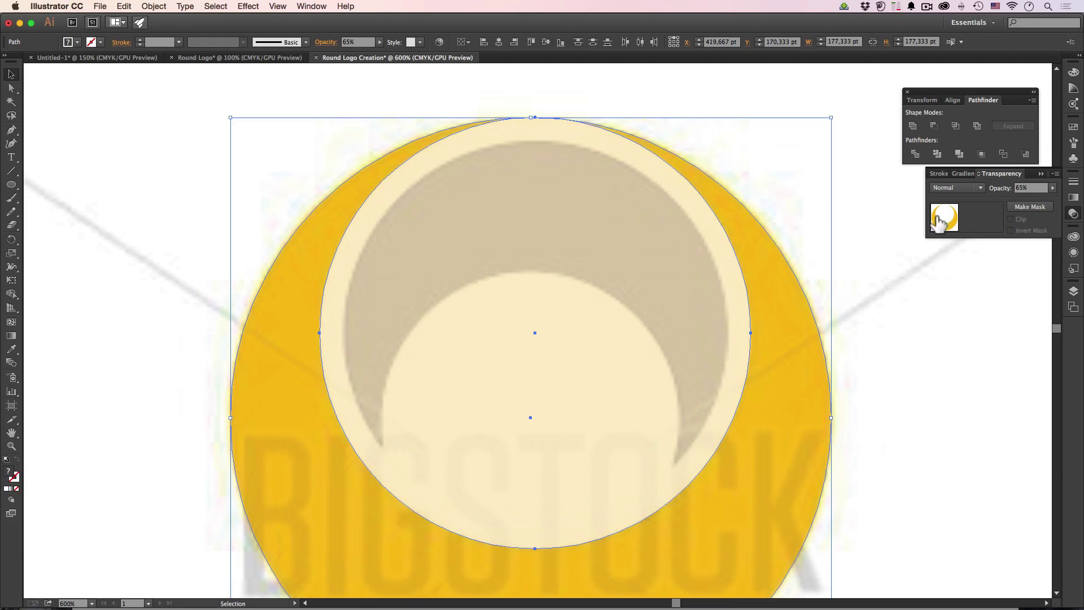
- Cut the white circle out of the yellow circle with Pathfinder Minus Front
left_click(307, 6)
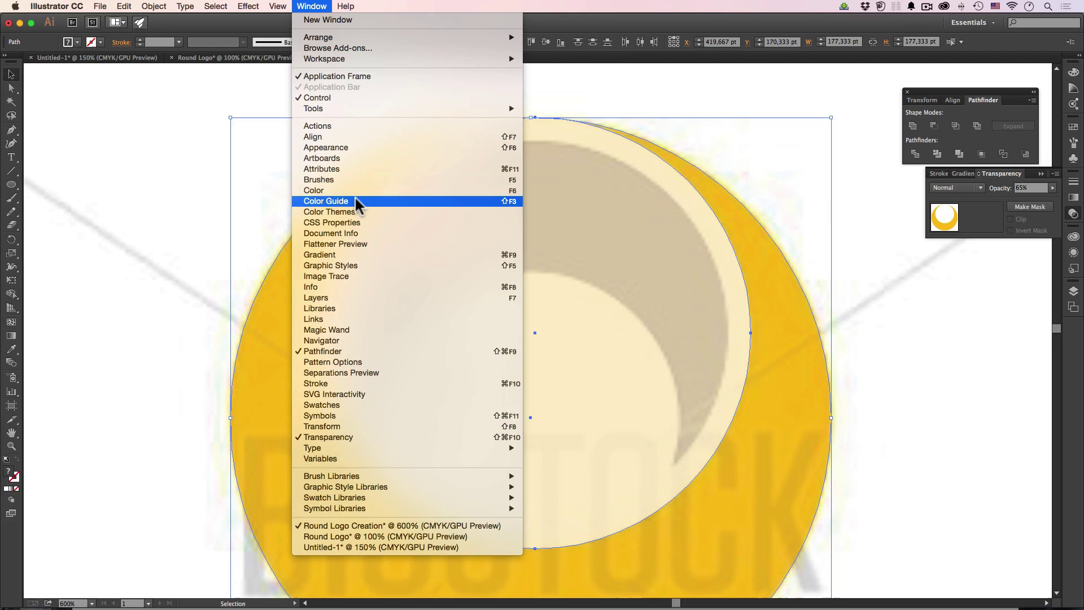
left_click(341, 353)
left_click_drag(986, 105, 780, 103)
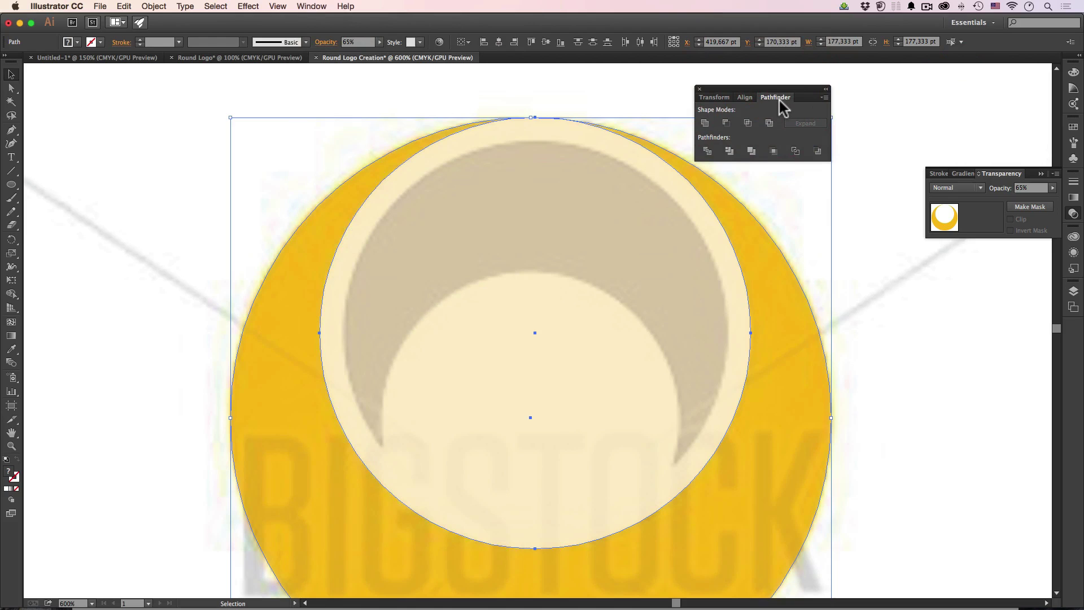
left_click(726, 123)
- Zoom out to 150% and drag the resulting yellow ring to the right of the logo
left_click(561, 92)
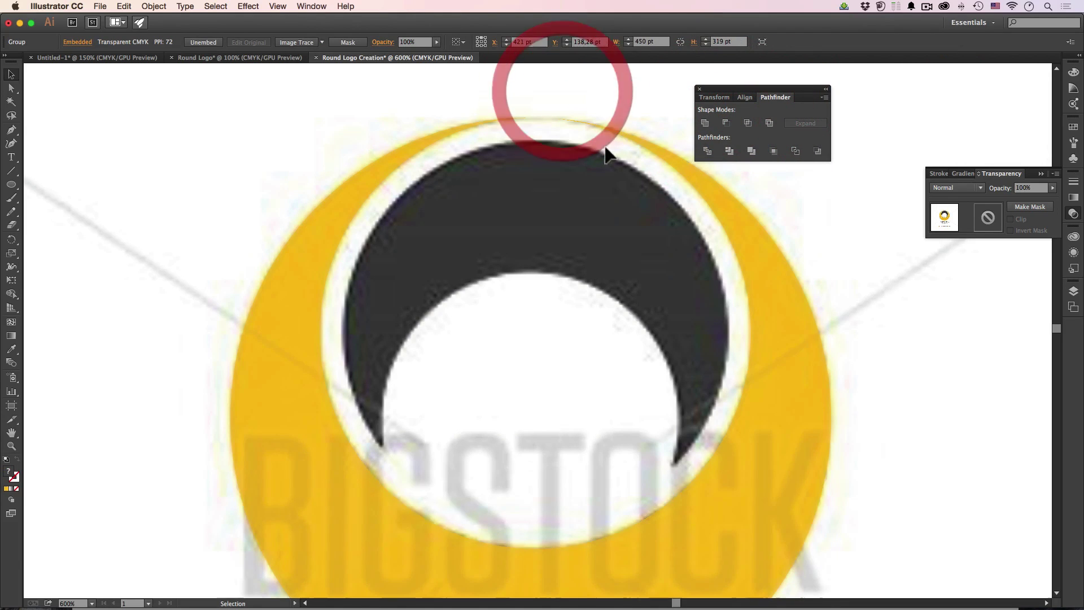
left_click(618, 167, "alt+super")
left_click(621, 218, "alt+super")
left_click(624, 237, "alt+super")
left_click(625, 242, "alt+super")
left_click_drag(624, 242, 645, 54)
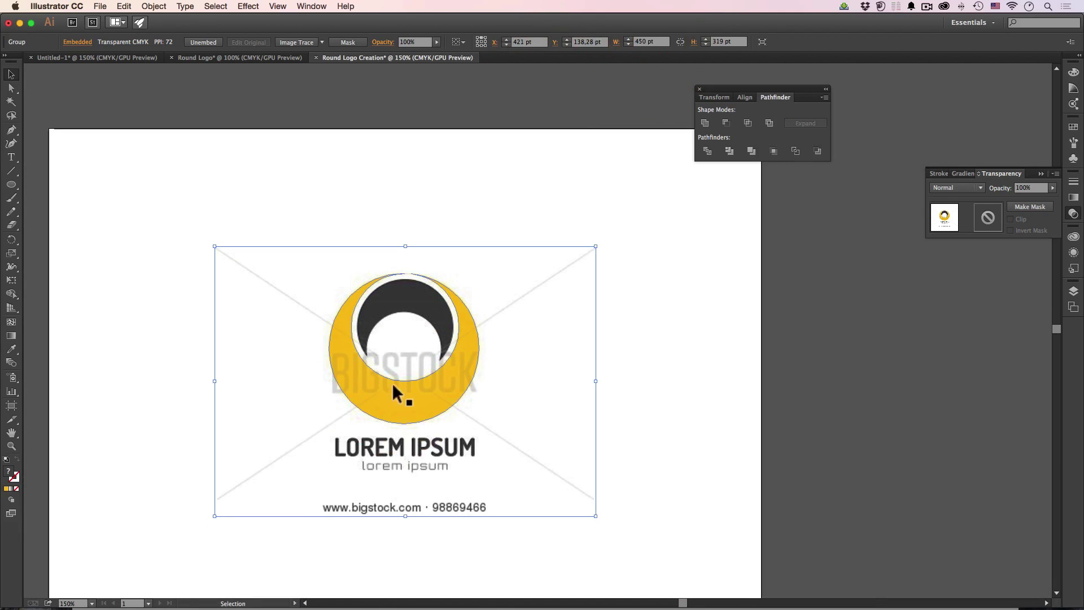
left_click_drag(412, 385, 567, 315)
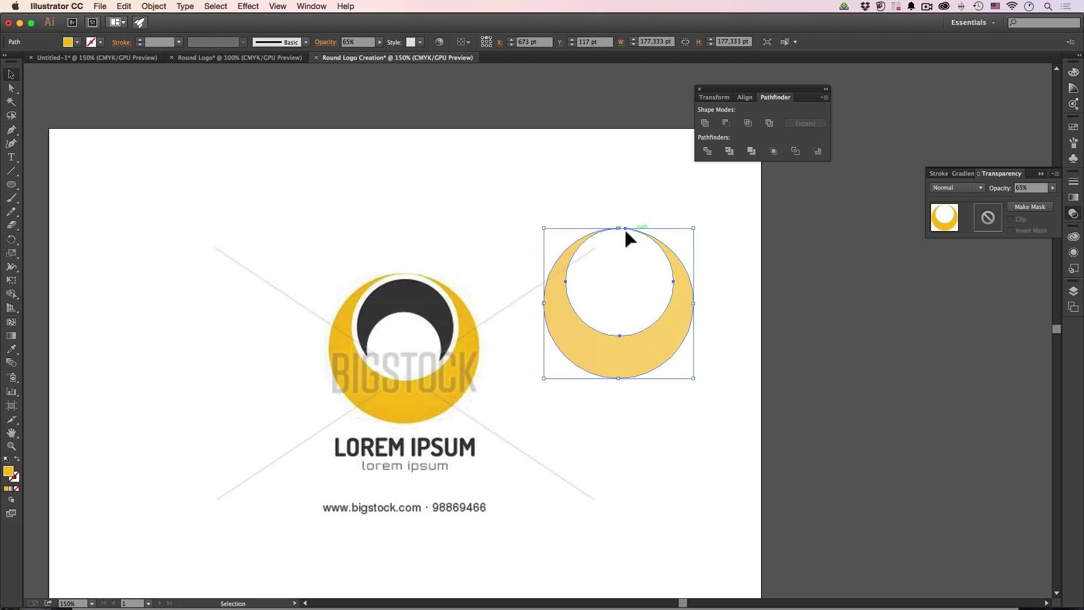
- Undo the ring's move so it sits over the reference logo, then zoom in on the ring
key("super+z")
key("super+z")
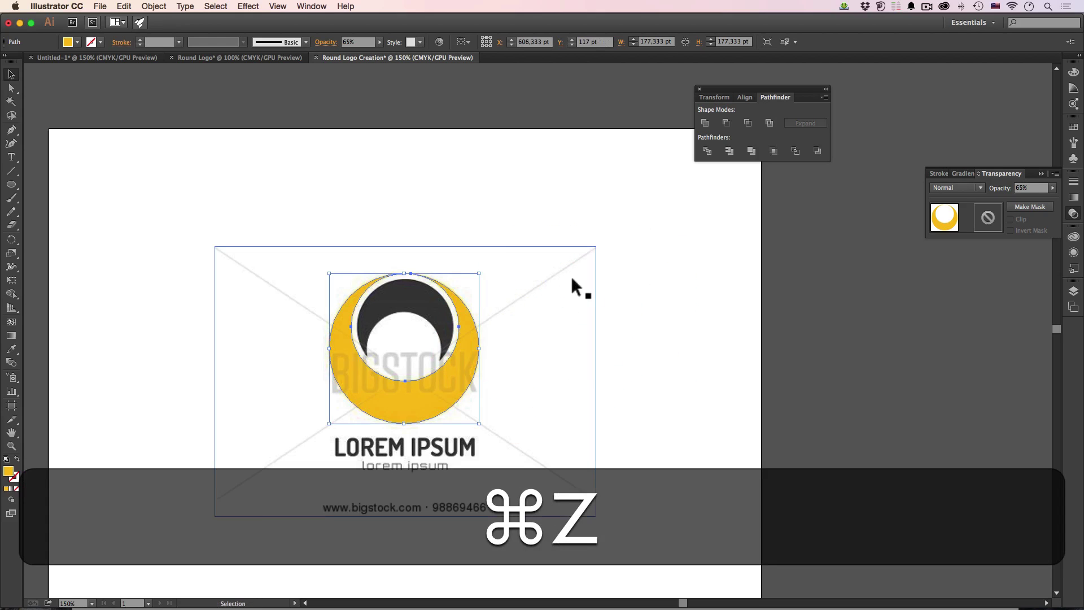
left_click(417, 346, "super")
left_click(534, 322, "super")
left_click(535, 321, "super")
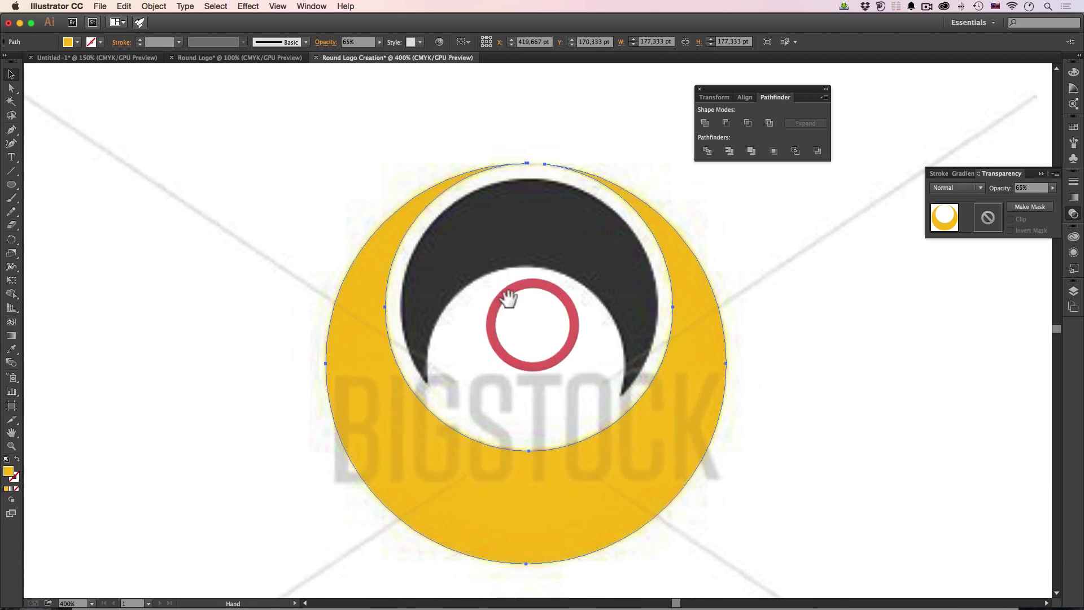
left_click_drag(532, 327, 448, 344)
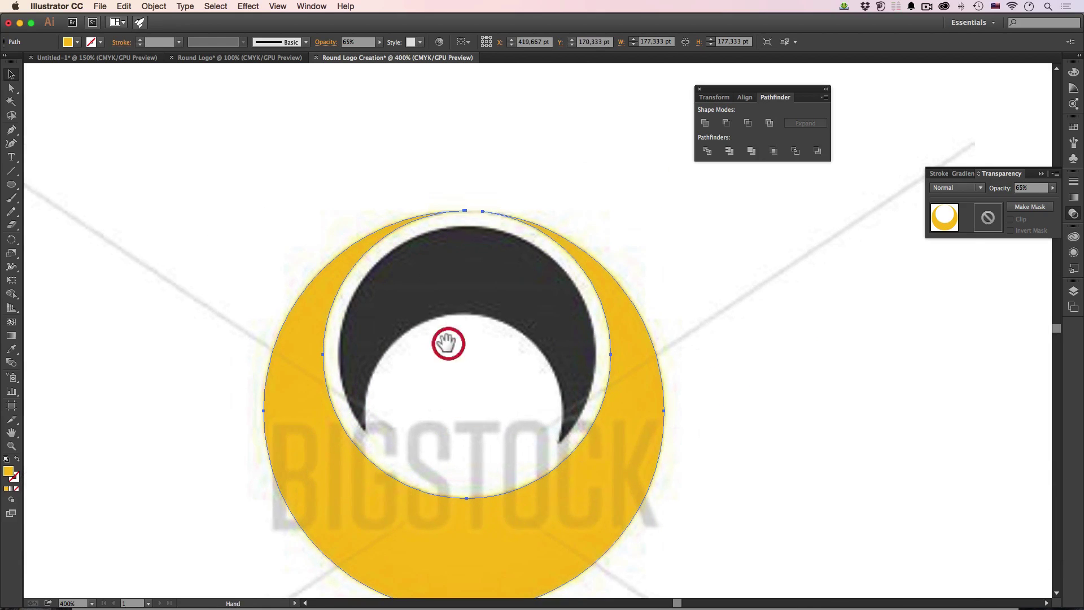
left_click(124, 6)
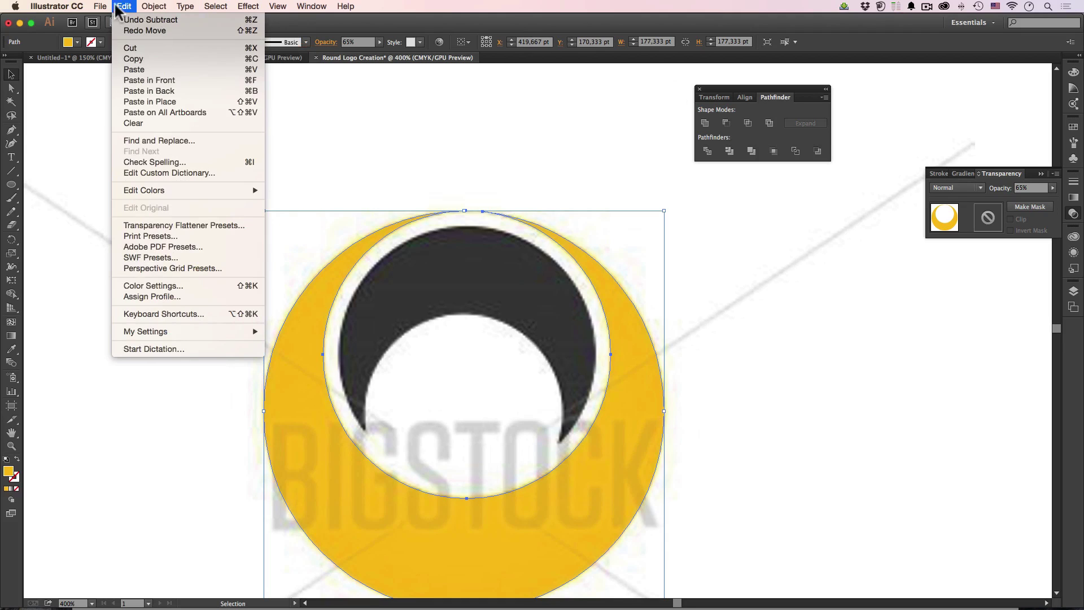
- Paste the white circle in front and scale it about its centre to 112 × 112 pt
left_click(143, 79)
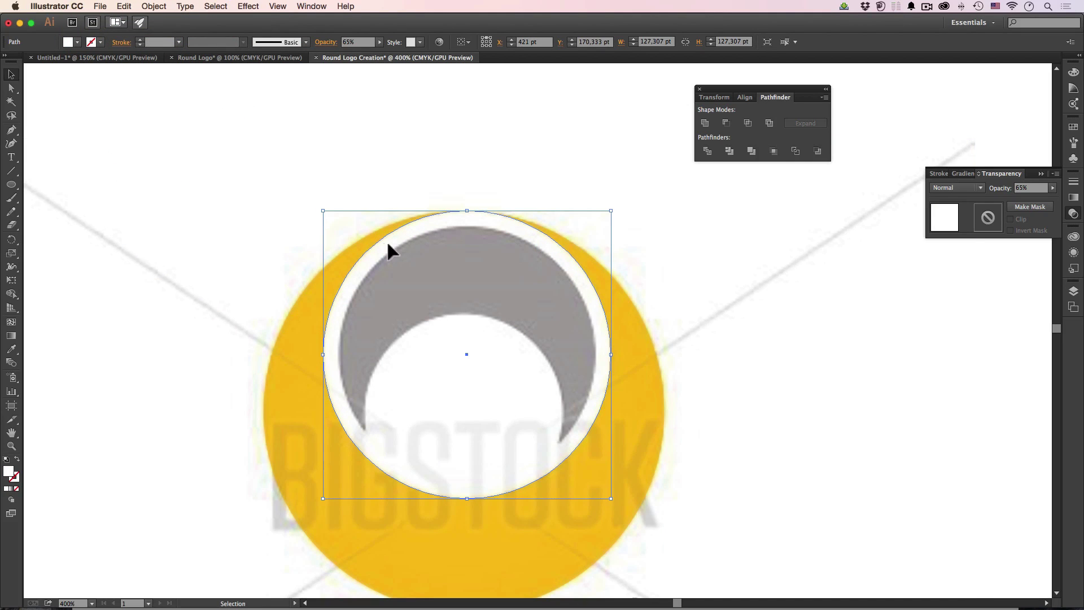
left_click_drag(450, 250, 565, 243)
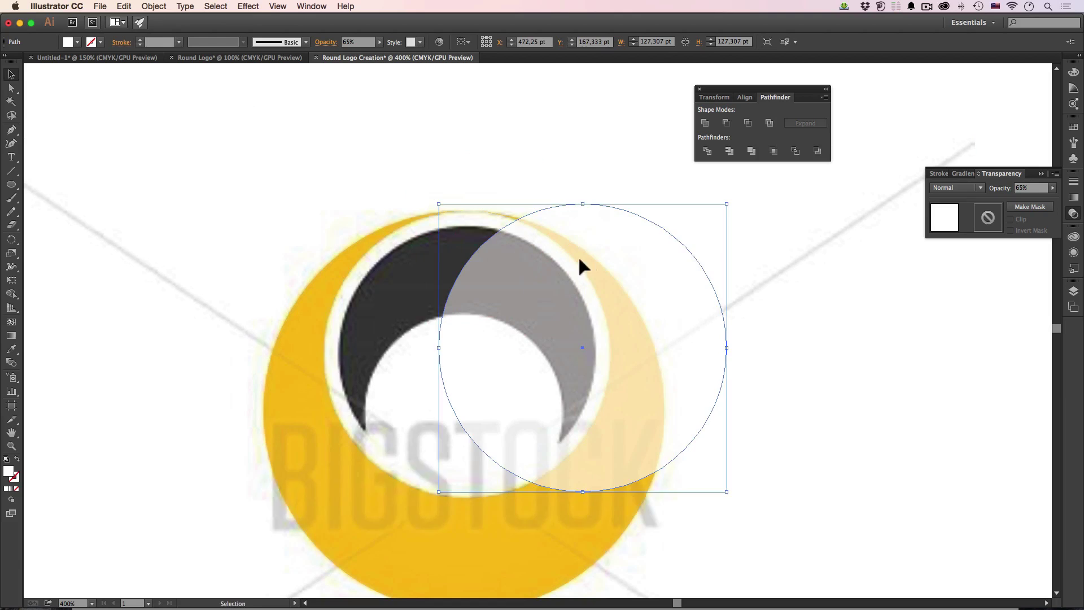
key("super+z")
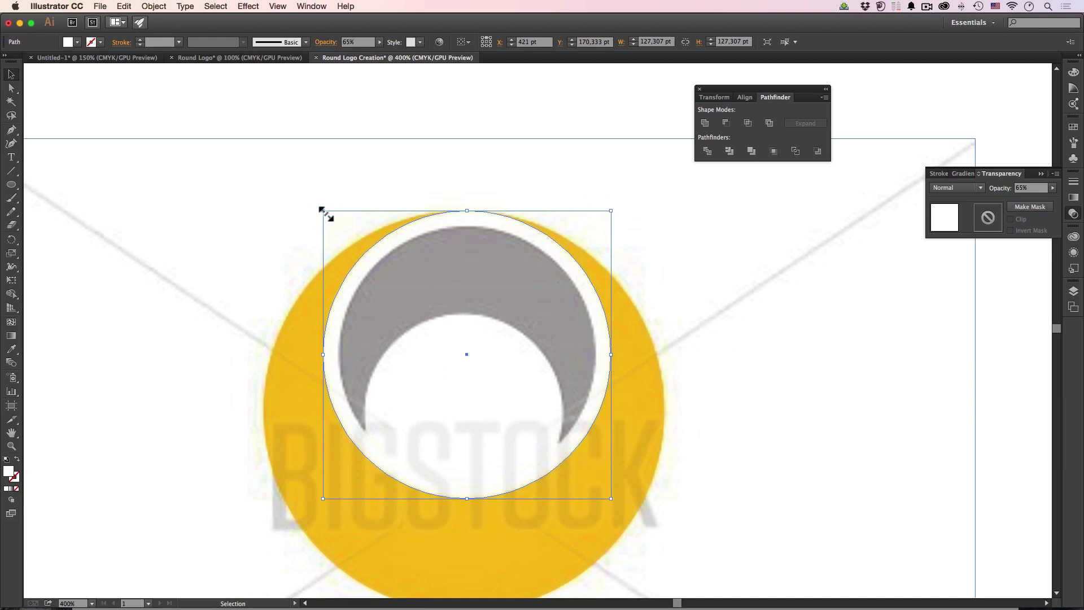
left_click_drag(323, 211, 341, 220)
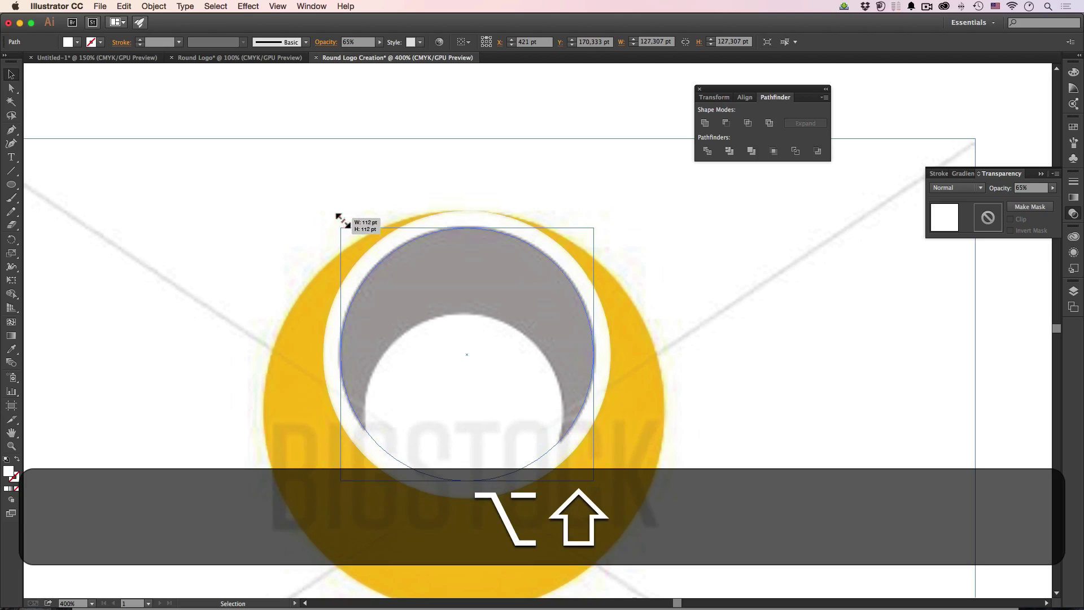
left_click(469, 271)
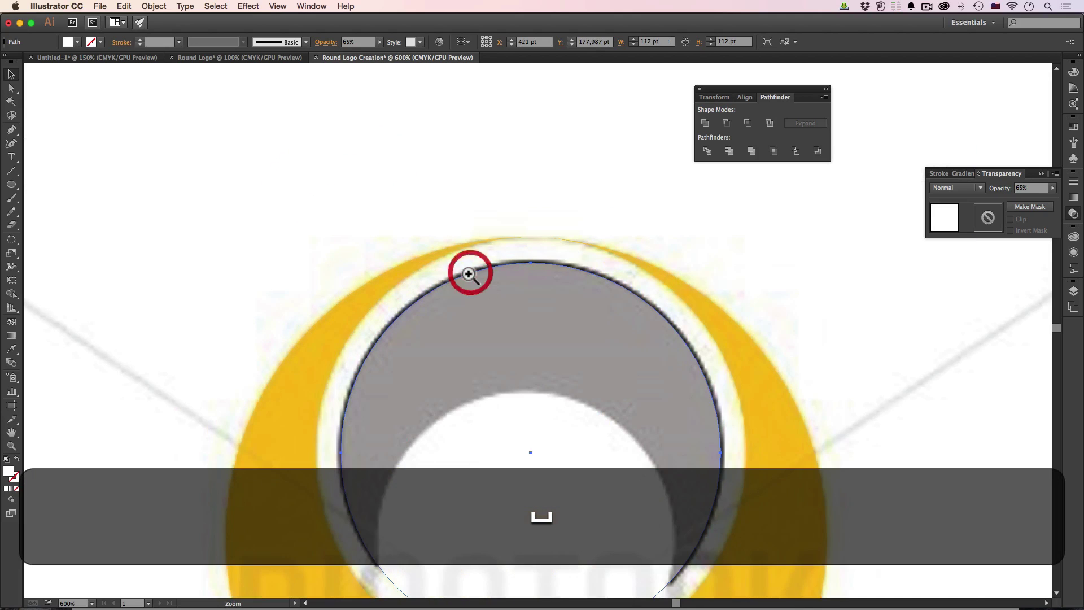
left_click(483, 346)
left_click_drag(473, 322, 502, 312)
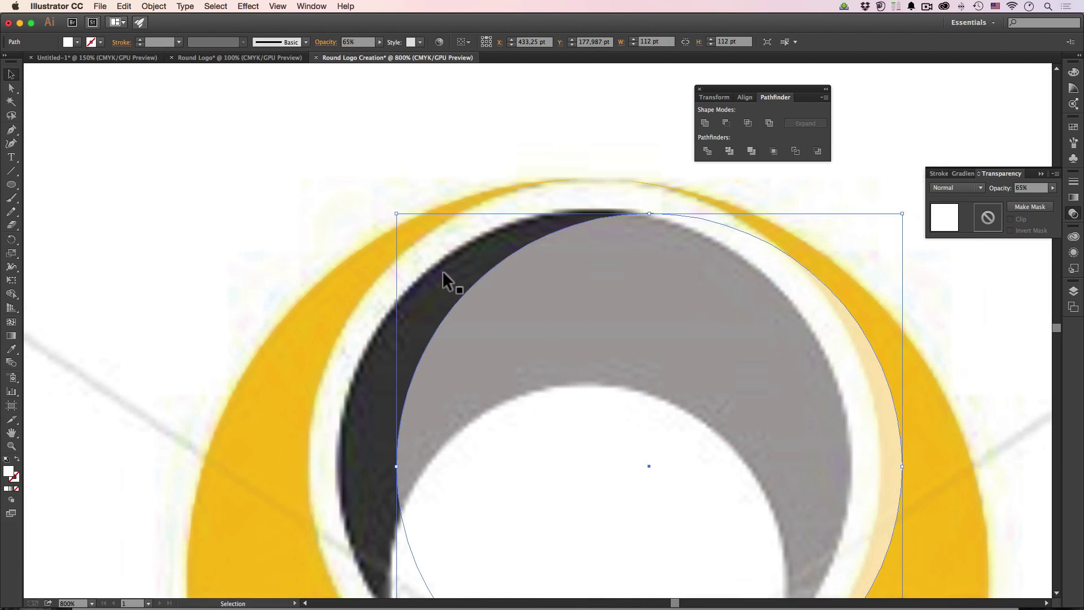
key("super+z")
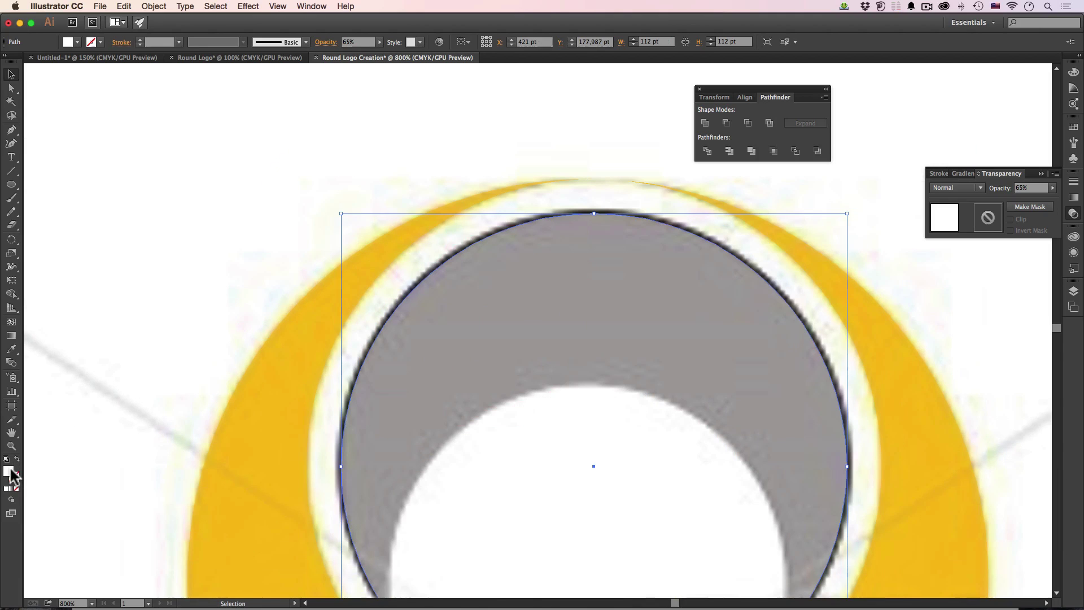
- Fill the 112 pt circle with the K=90 dark grey swatch
left_click(9, 471)
left_click(1073, 127)
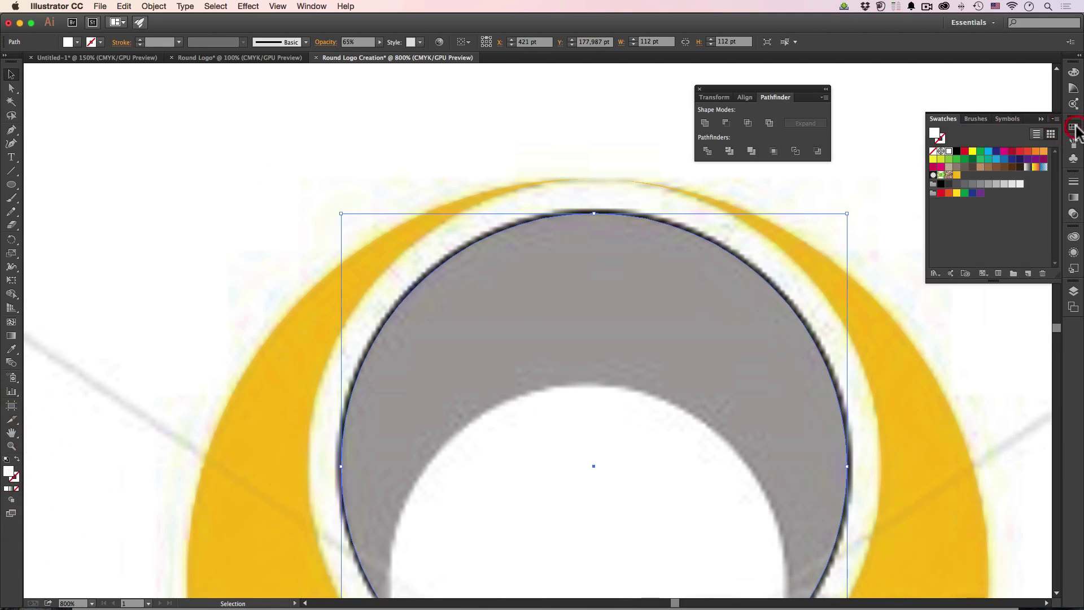
left_click(949, 185)
key("space")
left_click_drag(605, 176, 482, 104)
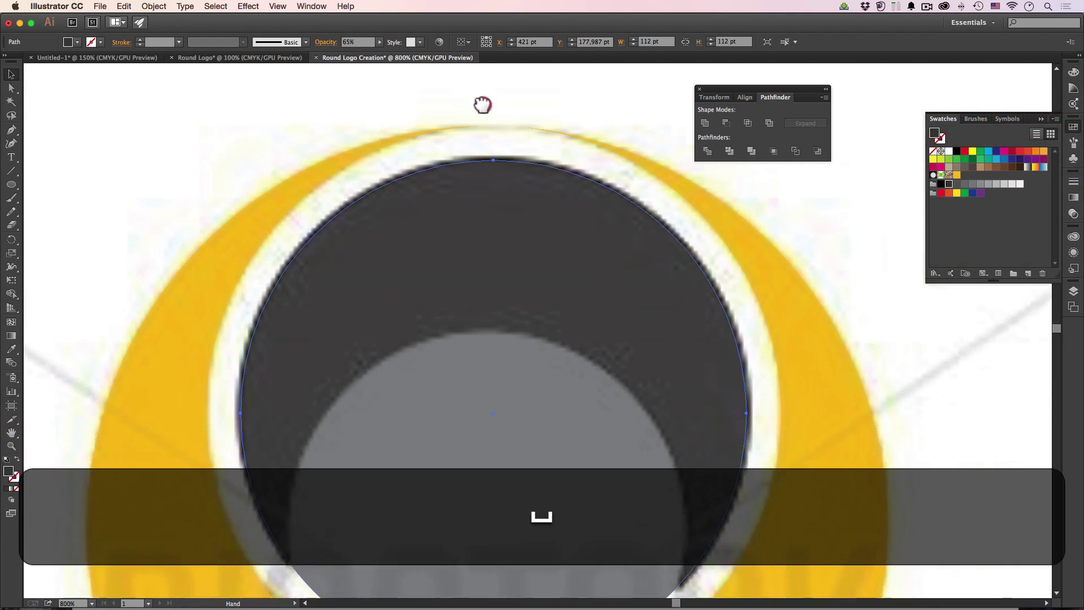
left_click_drag(534, 187, 583, 249)
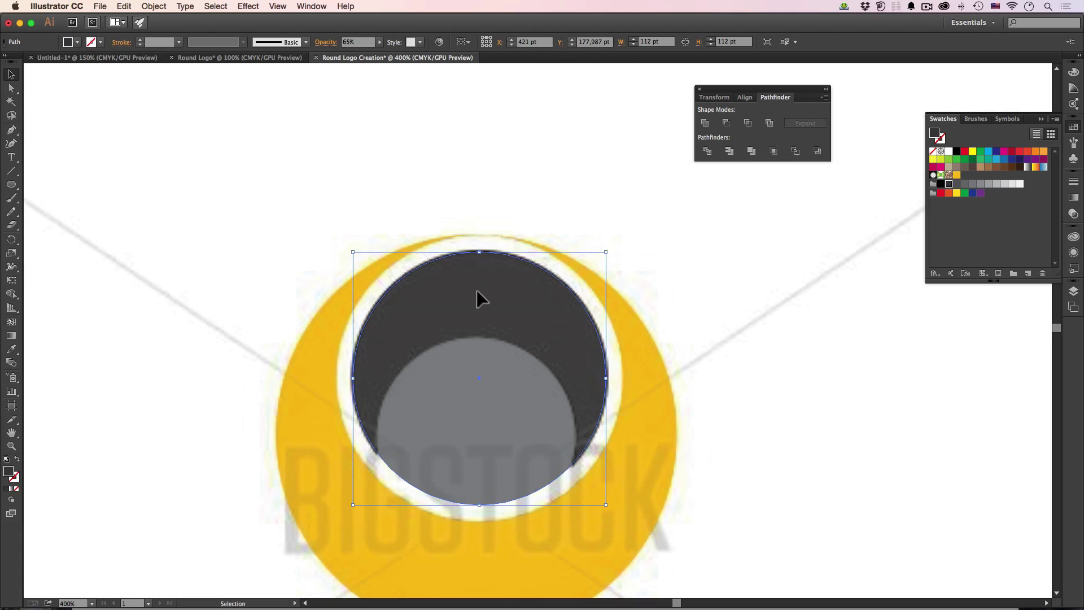
- Duplicate the dark circle straight downward, keeping it vertically aligned
key("alt")
key("alt")
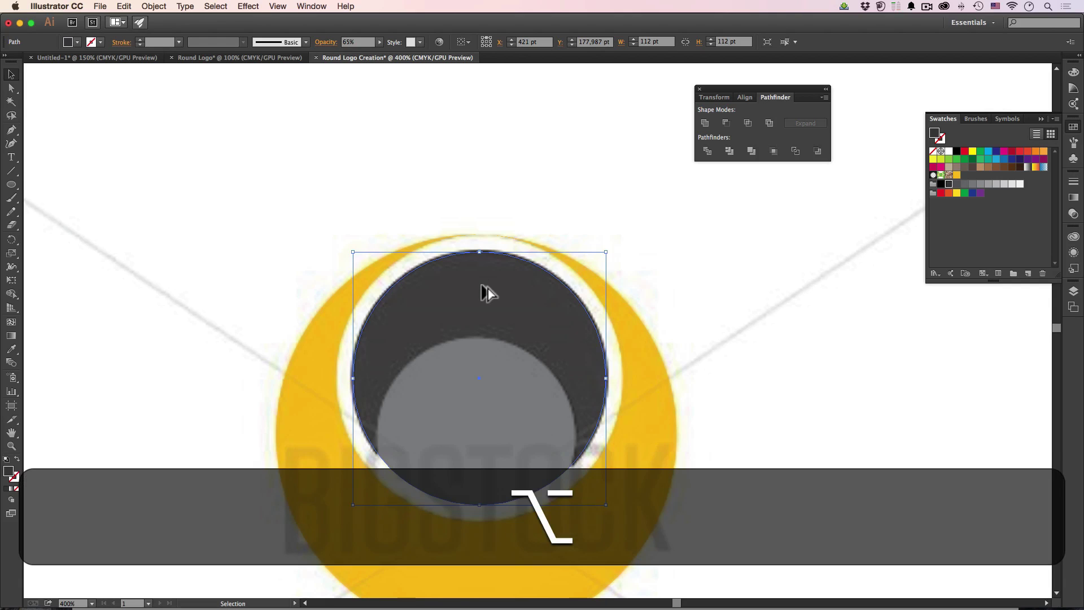
left_click_drag(481, 286, 480, 365)
key("shift")
- Shrink the copy to 91.235 pt and nudge it up to overlap the original's lower part
left_click(462, 277)
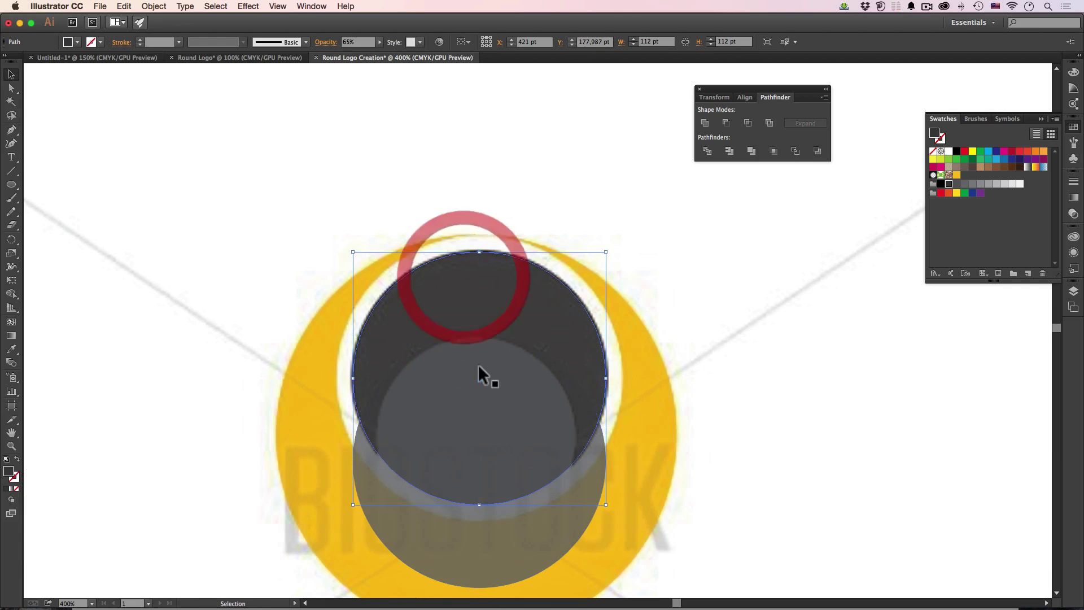
left_click(500, 414)
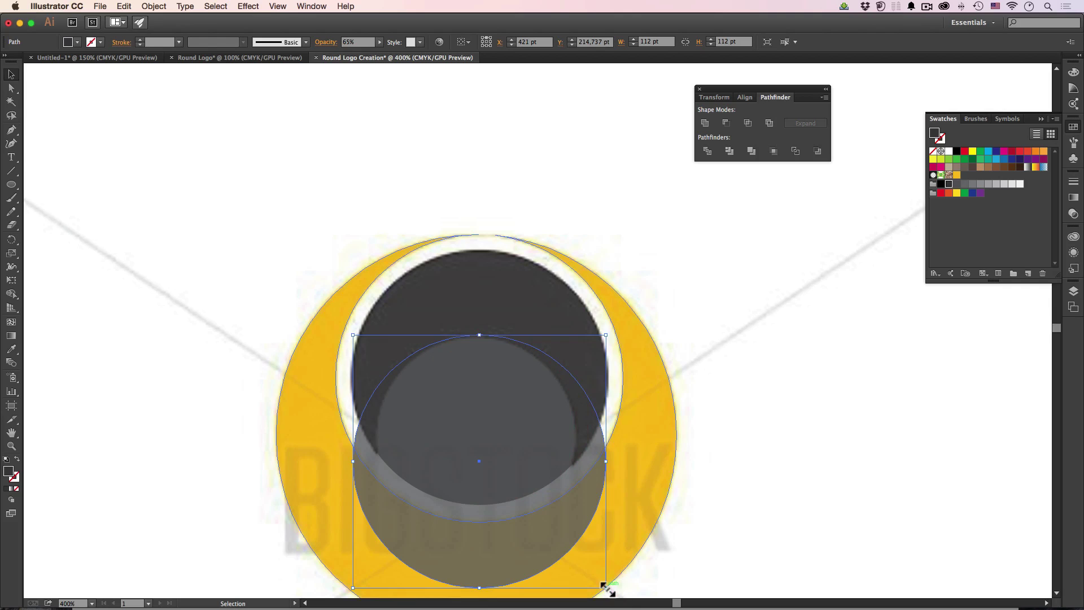
left_click_drag(607, 587, 582, 563)
left_click_drag(534, 464, 532, 440)
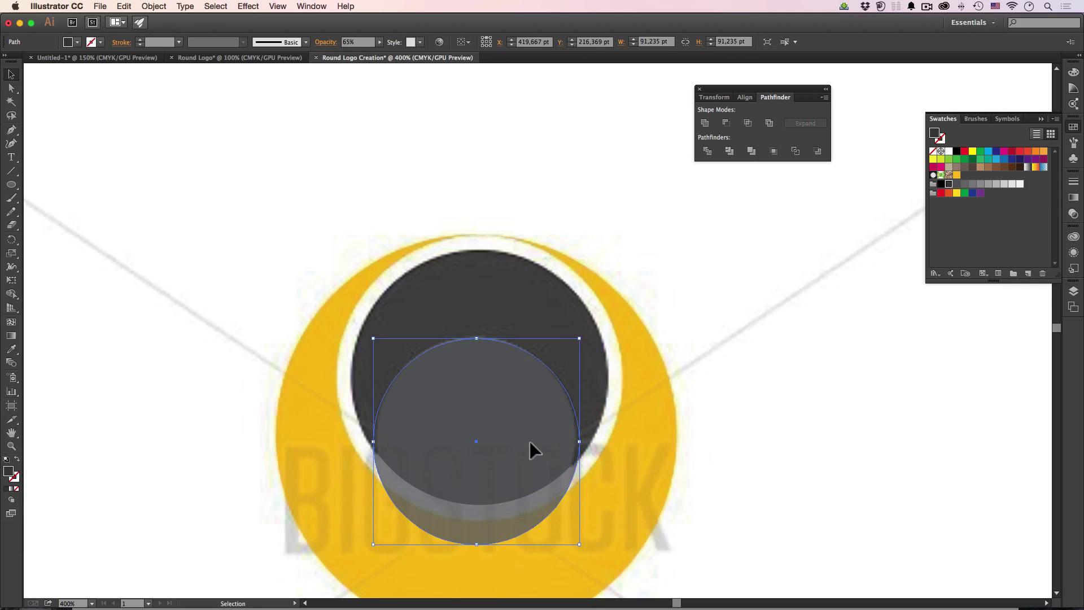
left_click_drag(520, 415, 520, 413)
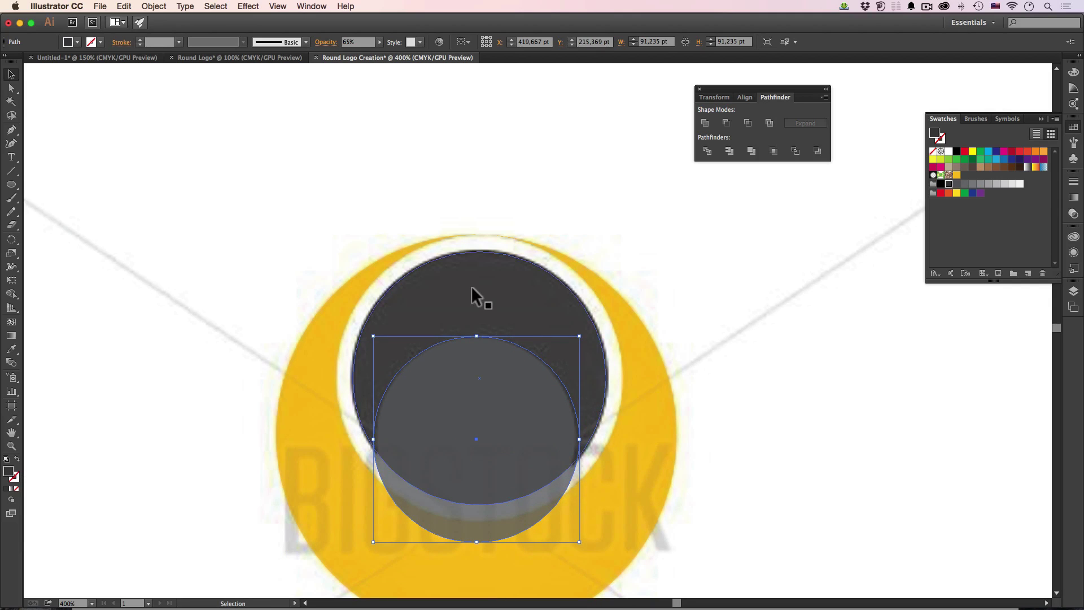
left_click(472, 365)
- Subtract the small circle from the large dark circle to make a crescent
left_click(472, 305, "shift")
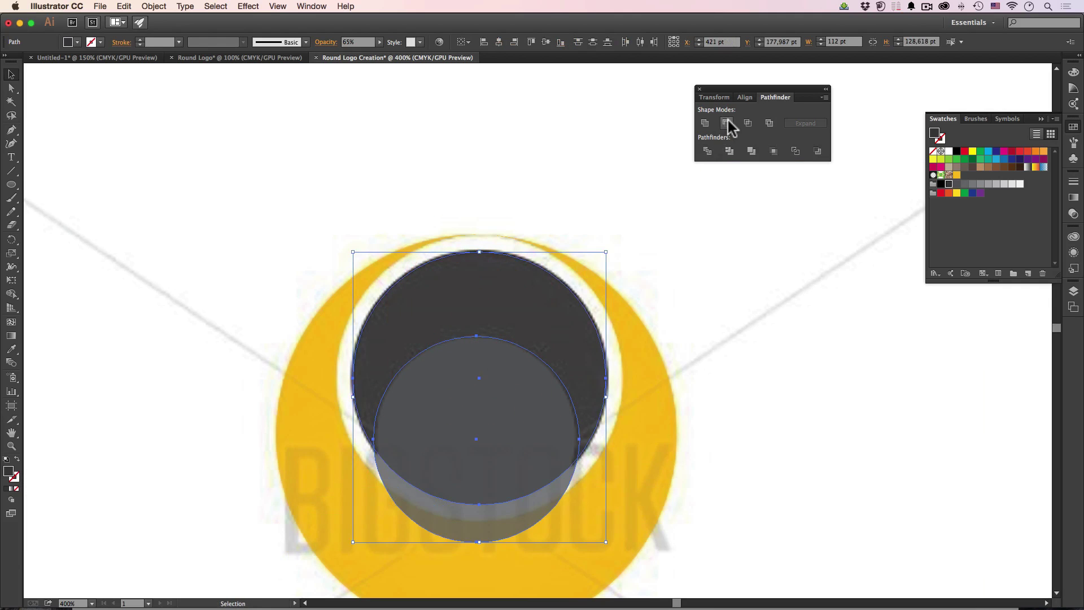
left_click(726, 123)
left_click(609, 134)
- Set the dark crescent and yellow ring to 100% opacity
left_click(537, 273)
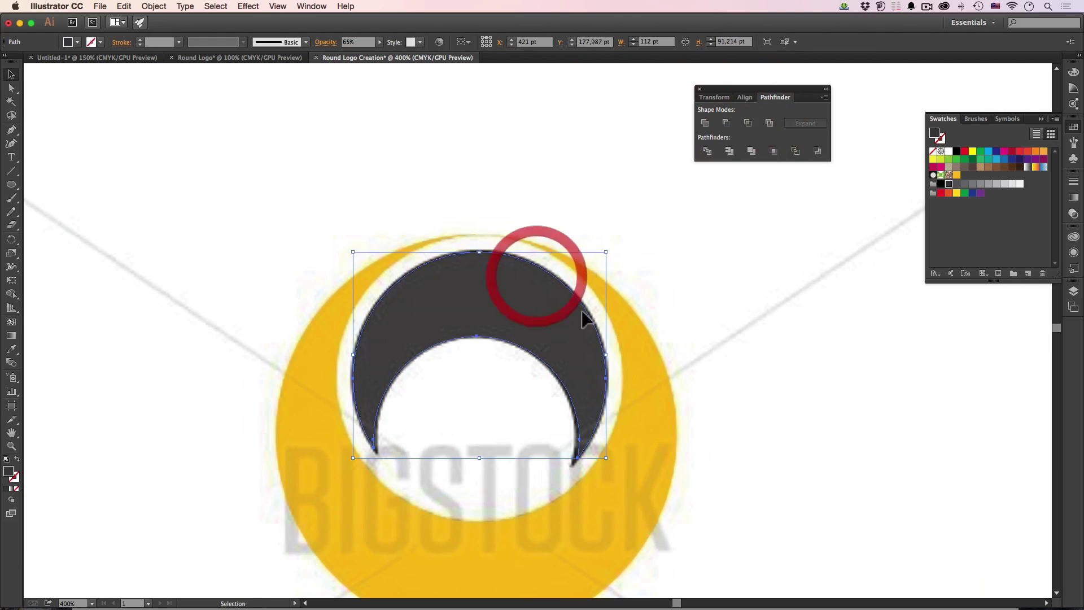
left_click(638, 388, "shift")
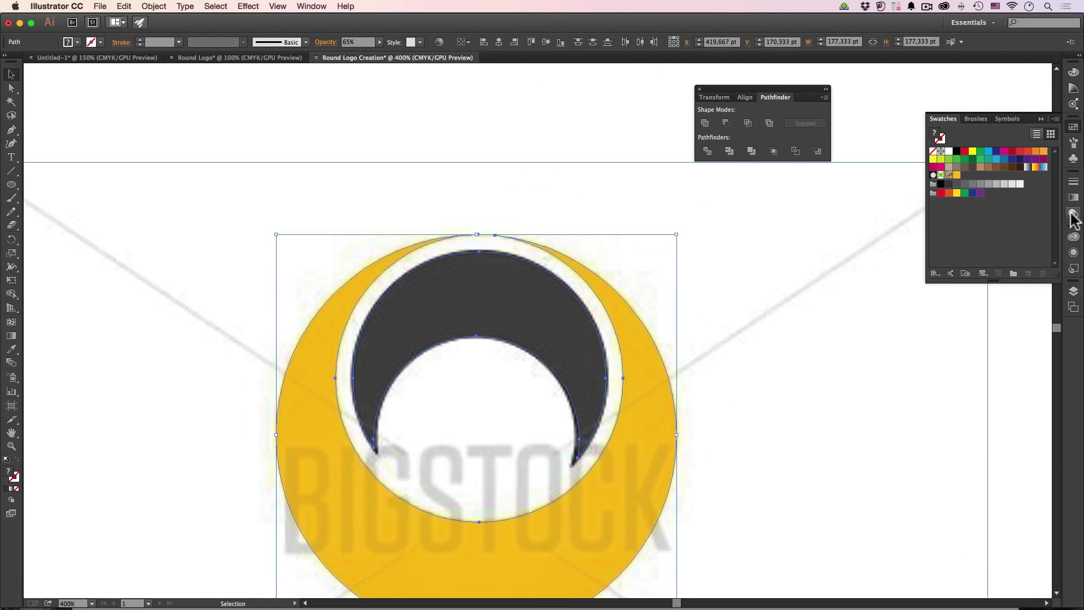
left_click(1073, 214)
left_click(1033, 188)
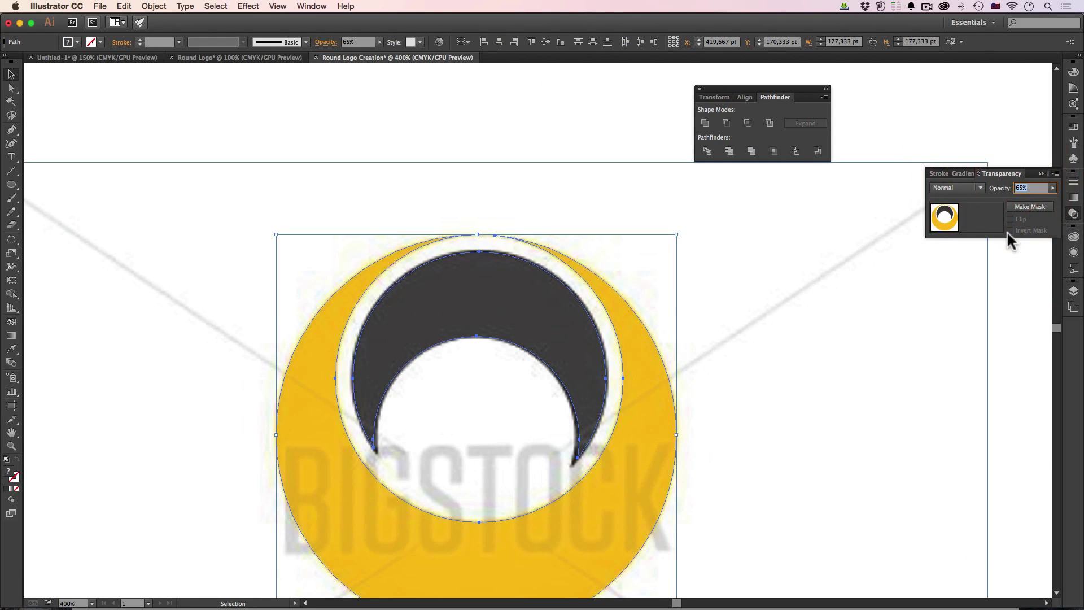
type("100")
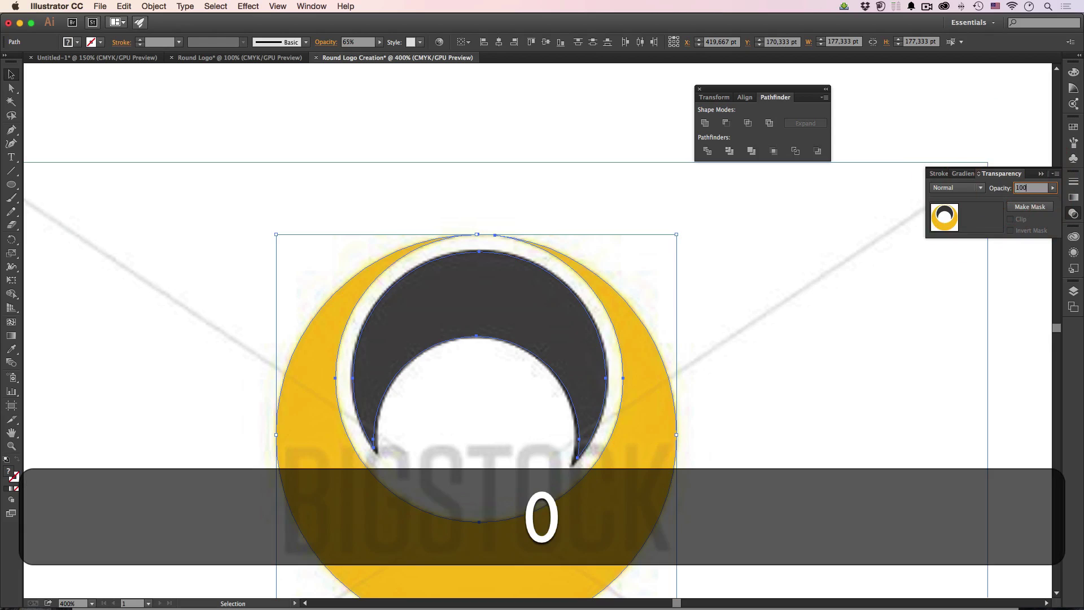
key("Return")
- Move the recreated logo to the right of the reference image
left_click(597, 256)
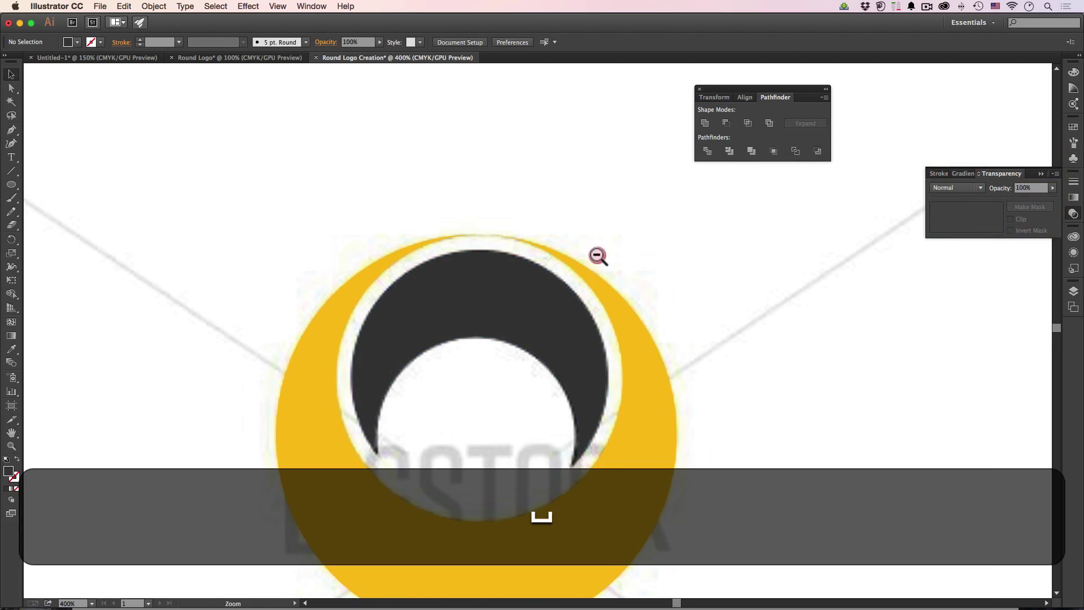
left_click(598, 266, "alt+super")
left_click(598, 266, "alt+super")
left_click_drag(589, 288, 567, 179)
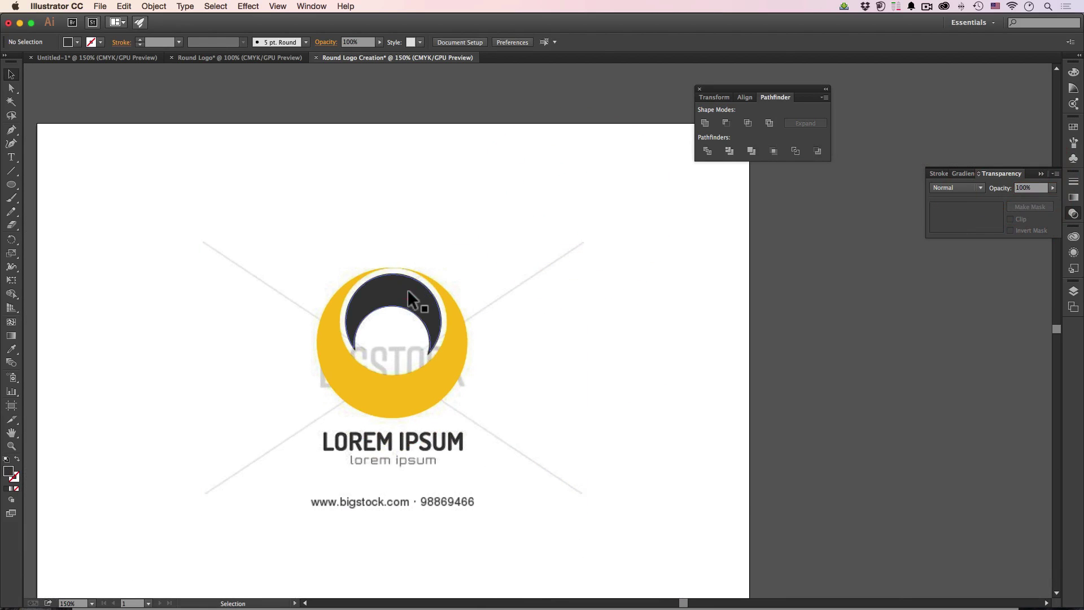
left_click(399, 301, "shift")
left_click_drag(399, 300, 573, 301)
- Shift the reference image further left at 150% zoom
left_click(474, 291, "super")
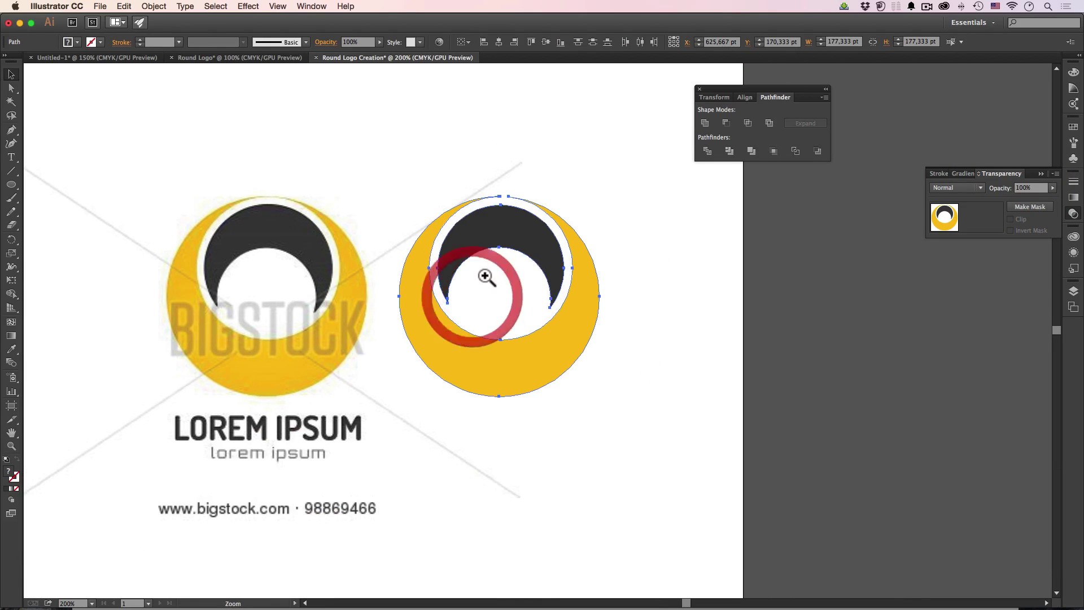
left_click(483, 263, "super")
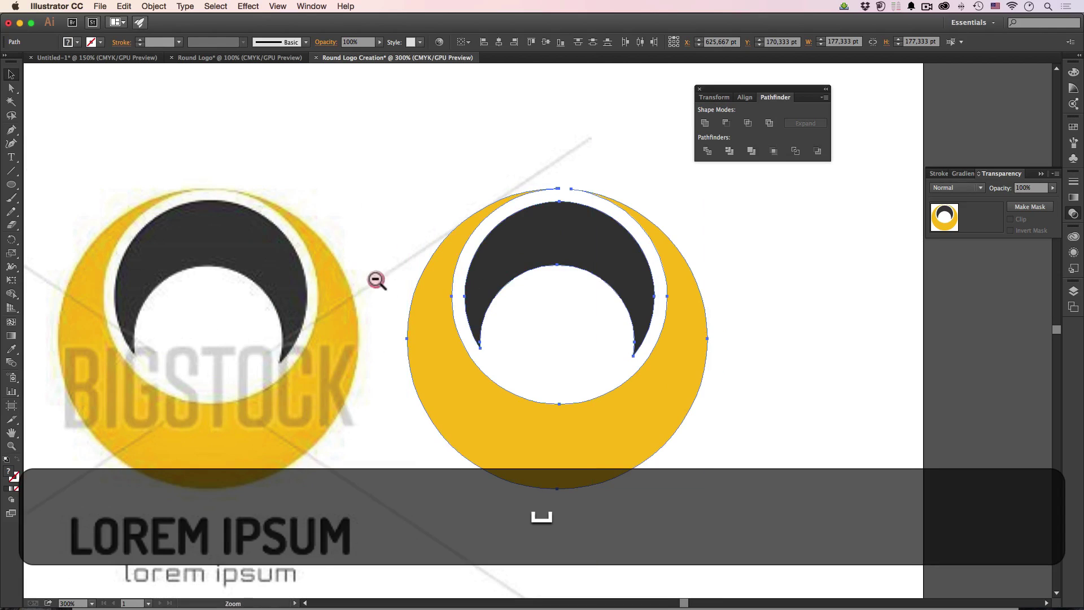
left_click(431, 307, "alt+super")
left_click(428, 268, "alt+super")
left_click(450, 310)
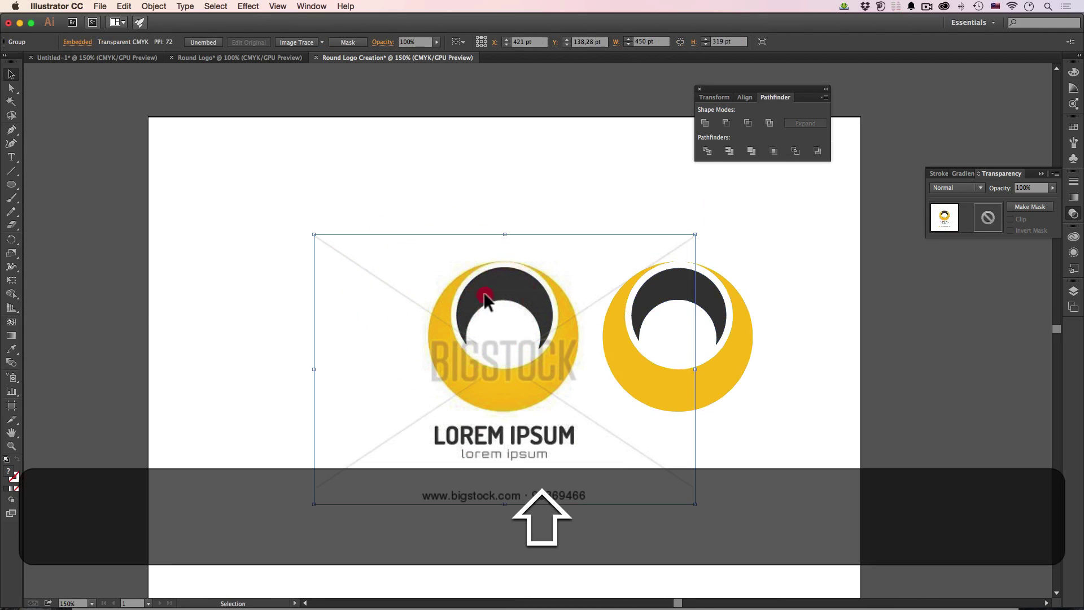
left_click_drag(484, 296, 356, 289)
- Zoom and pan to view the recreated logo and reference side by side
left_click(702, 328, "super")
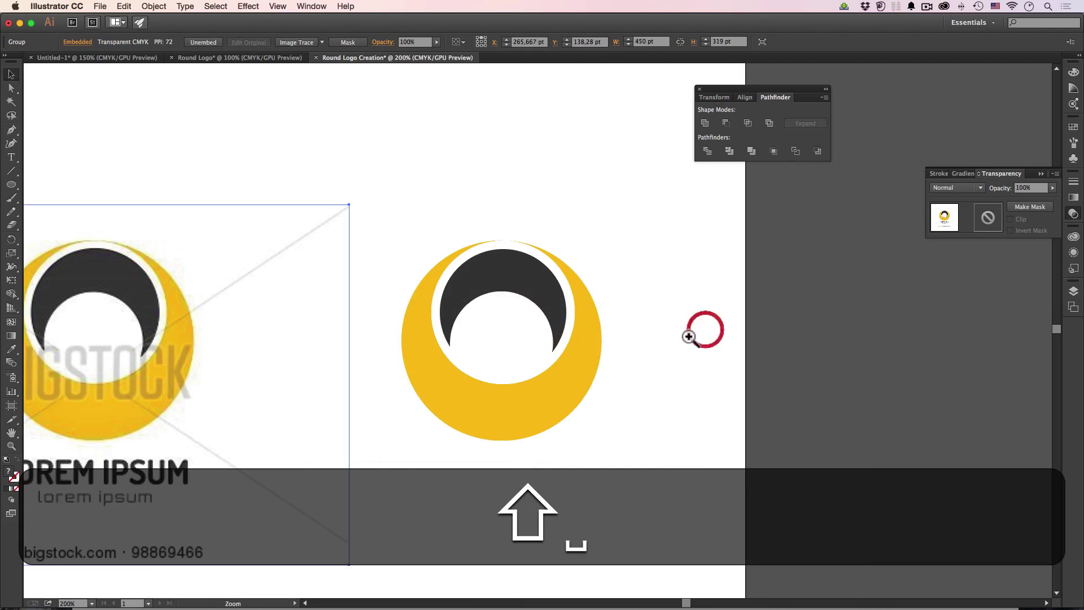
left_click(533, 309, "super")
left_click_drag(526, 302, 573, 297)
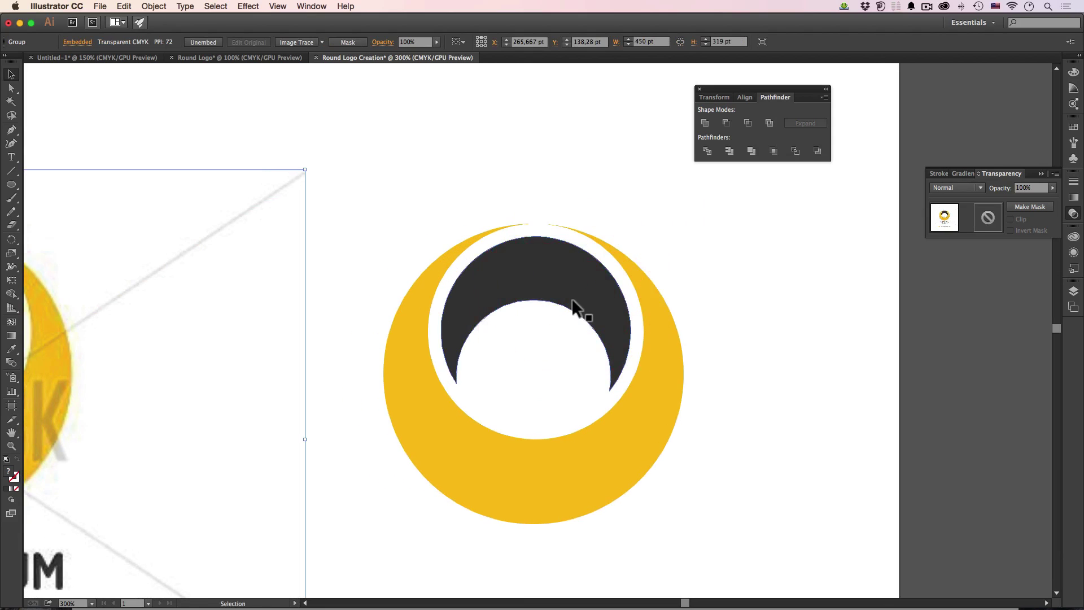
left_click_drag(511, 286, 615, 304)
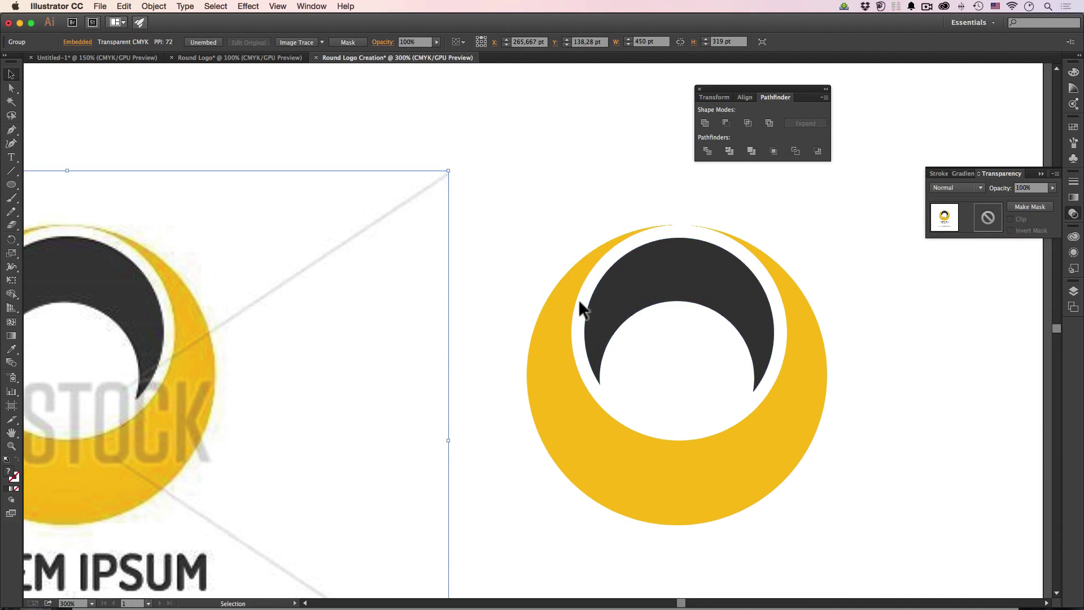
left_click_drag(527, 299, 626, 291)
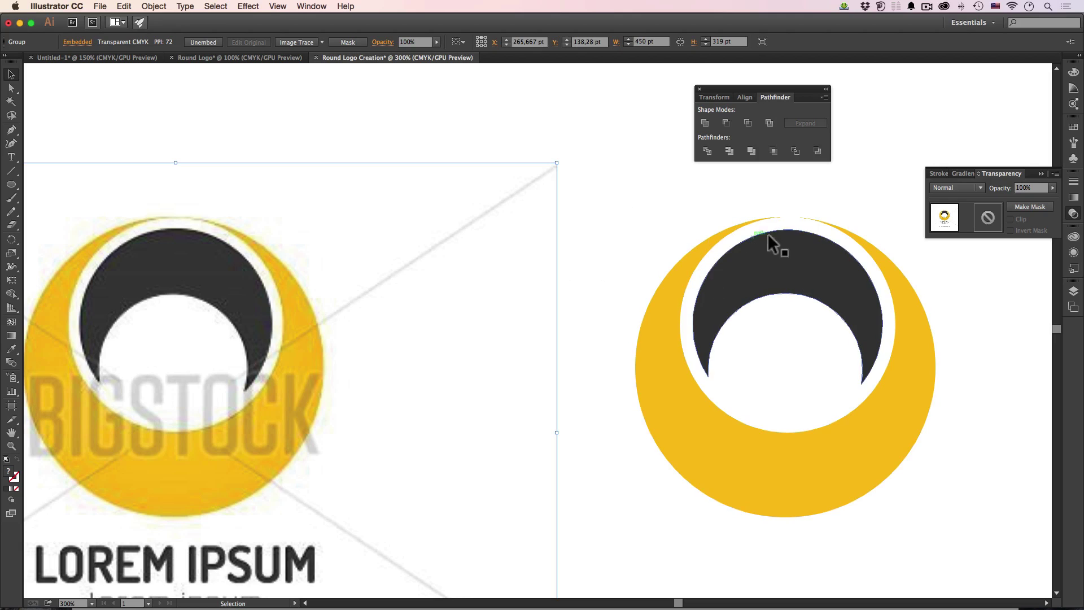
key("super+alt+space")
left_click(821, 274)
- Fill the recreated logo's outer ring with the cyan blue swatch instead of yellow
left_click_drag(414, 312, 762, 283)
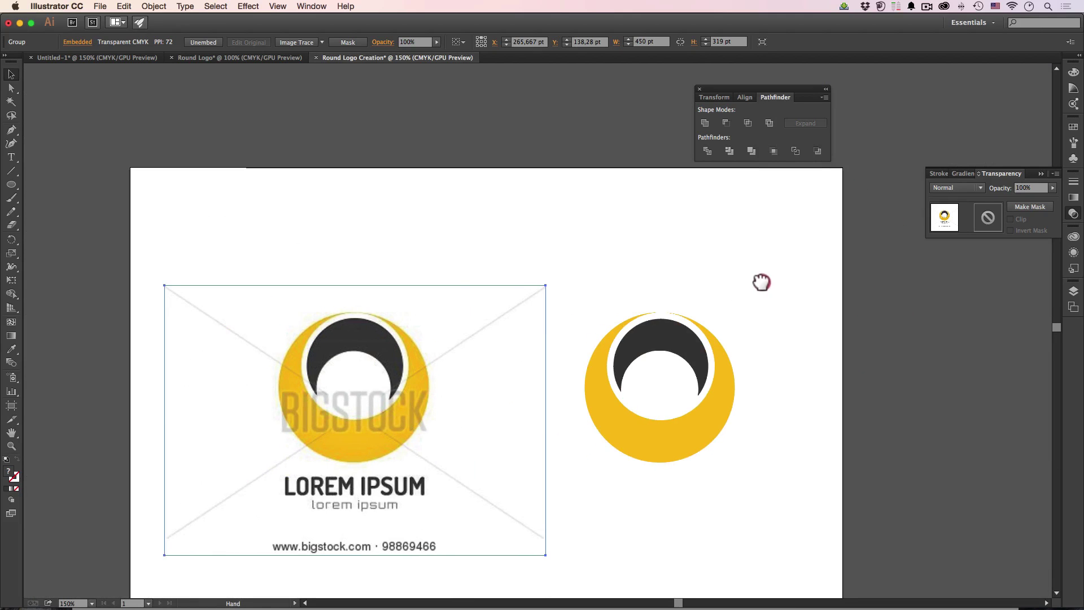
left_click(663, 428)
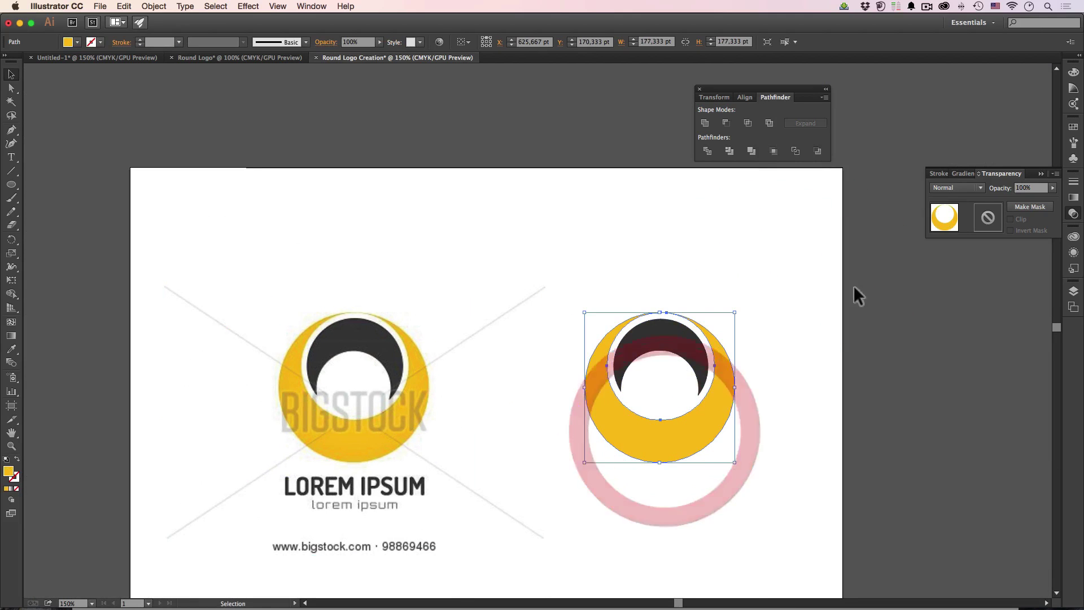
left_click(1073, 90)
left_click(1072, 90)
left_click(1074, 127)
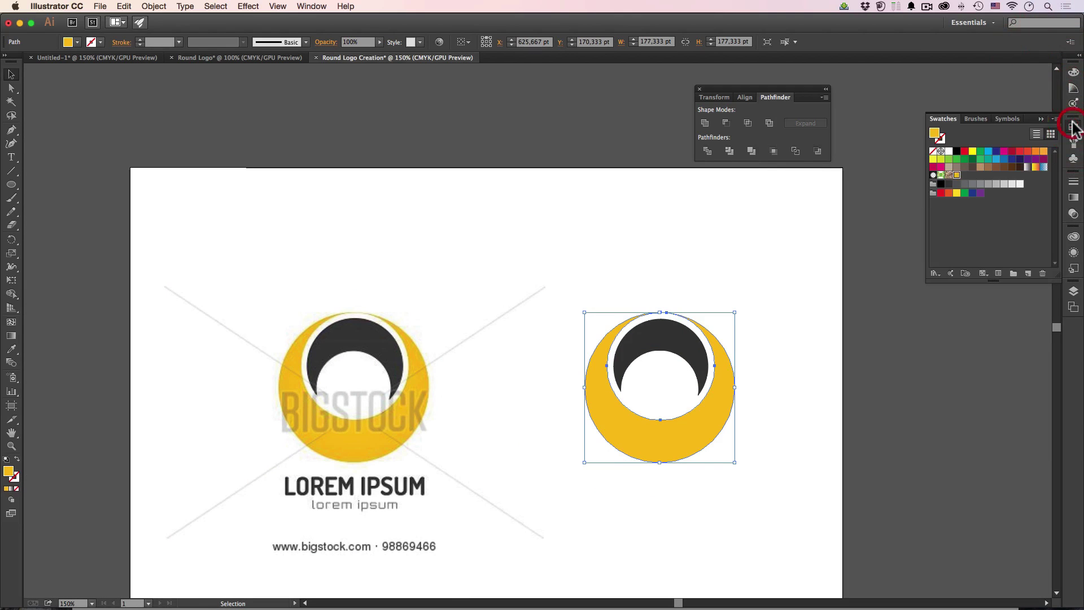
left_click(988, 152)
left_click(919, 335)
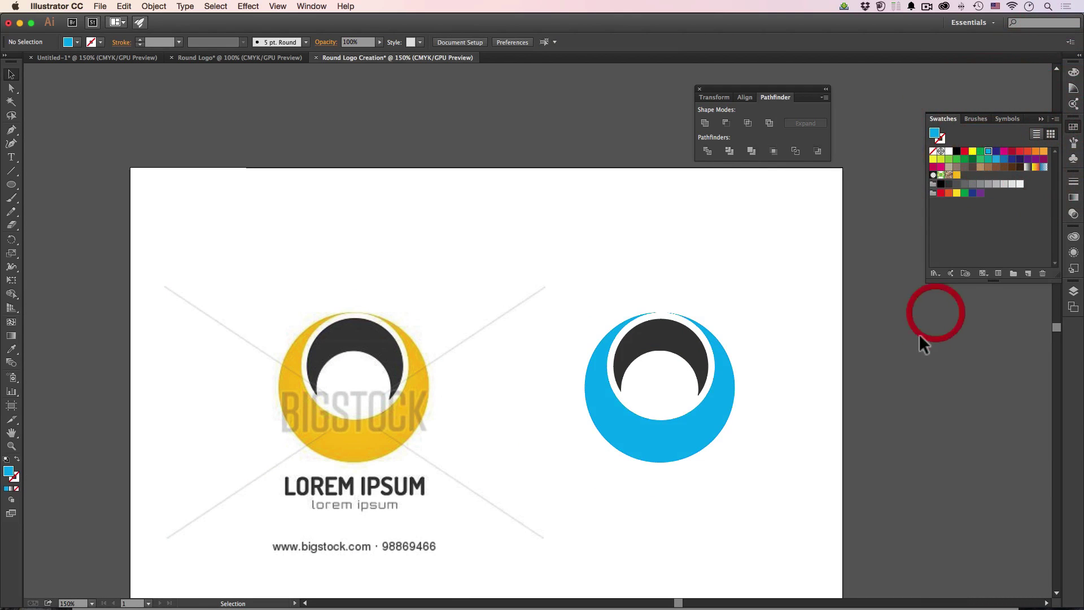